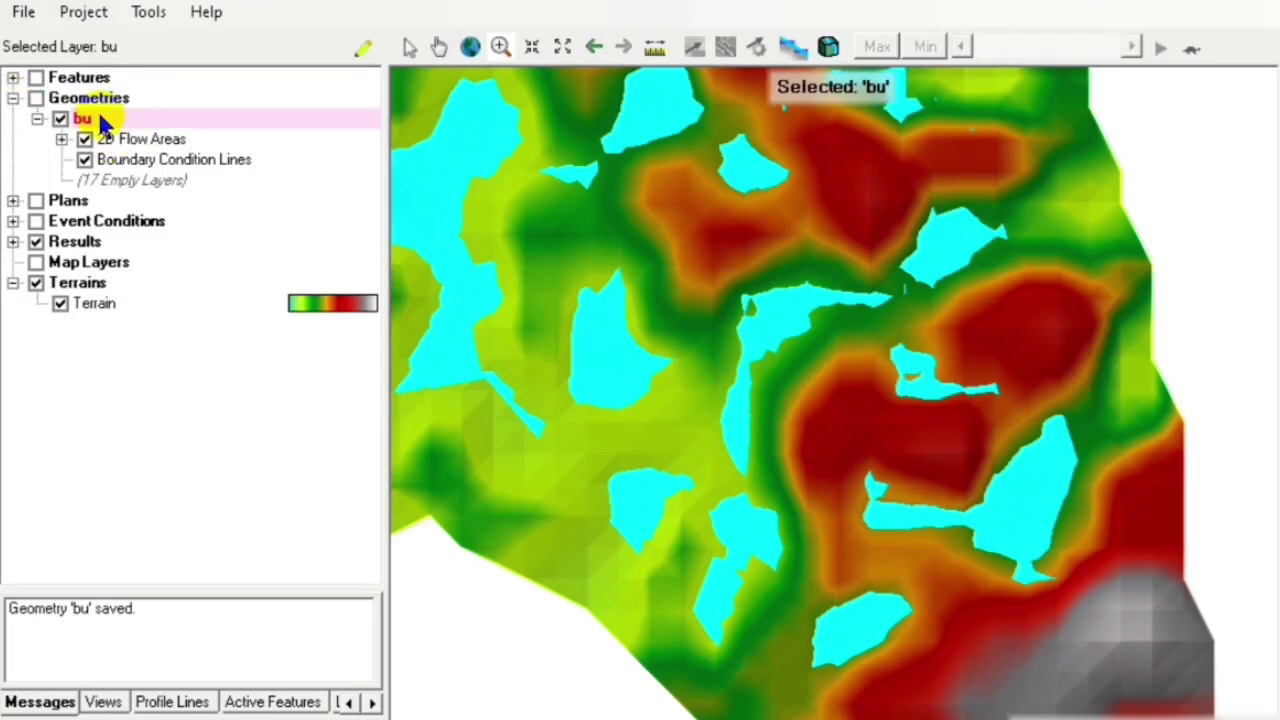
Open the bu geometry for editing and turn on the Pipe Networks (Beta) layers
right_click(104, 122)
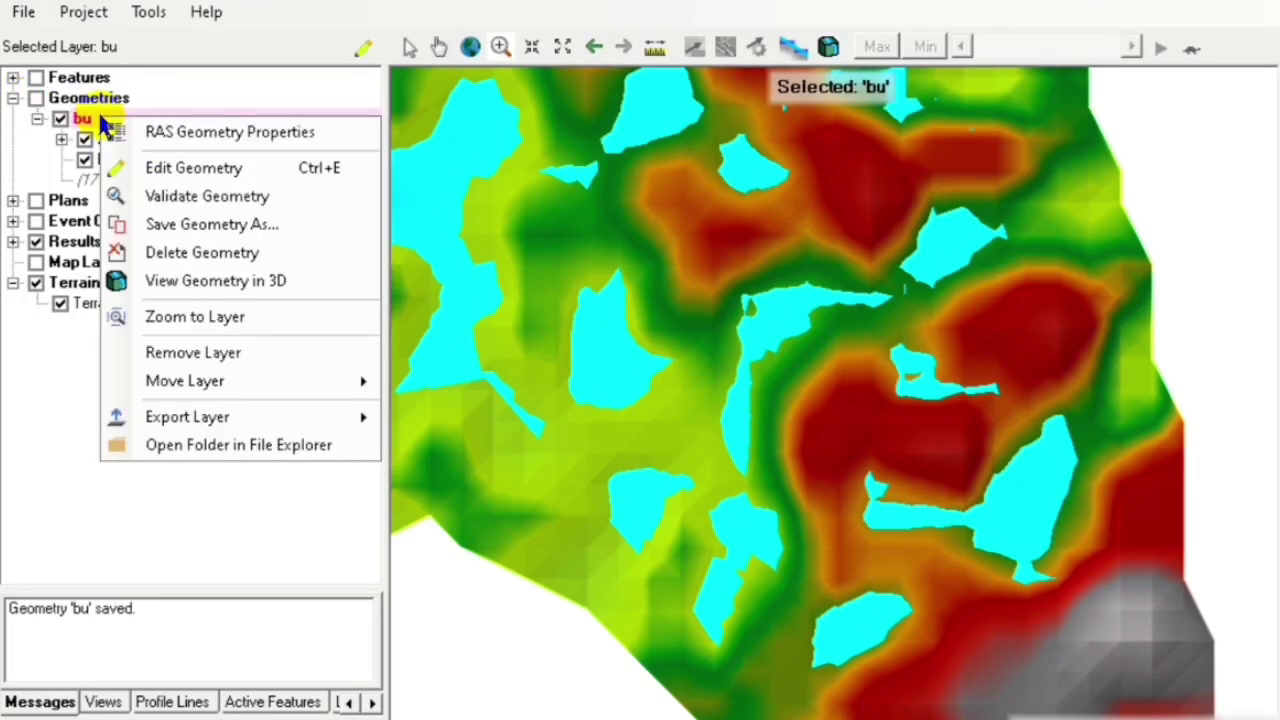
left_click(195, 168)
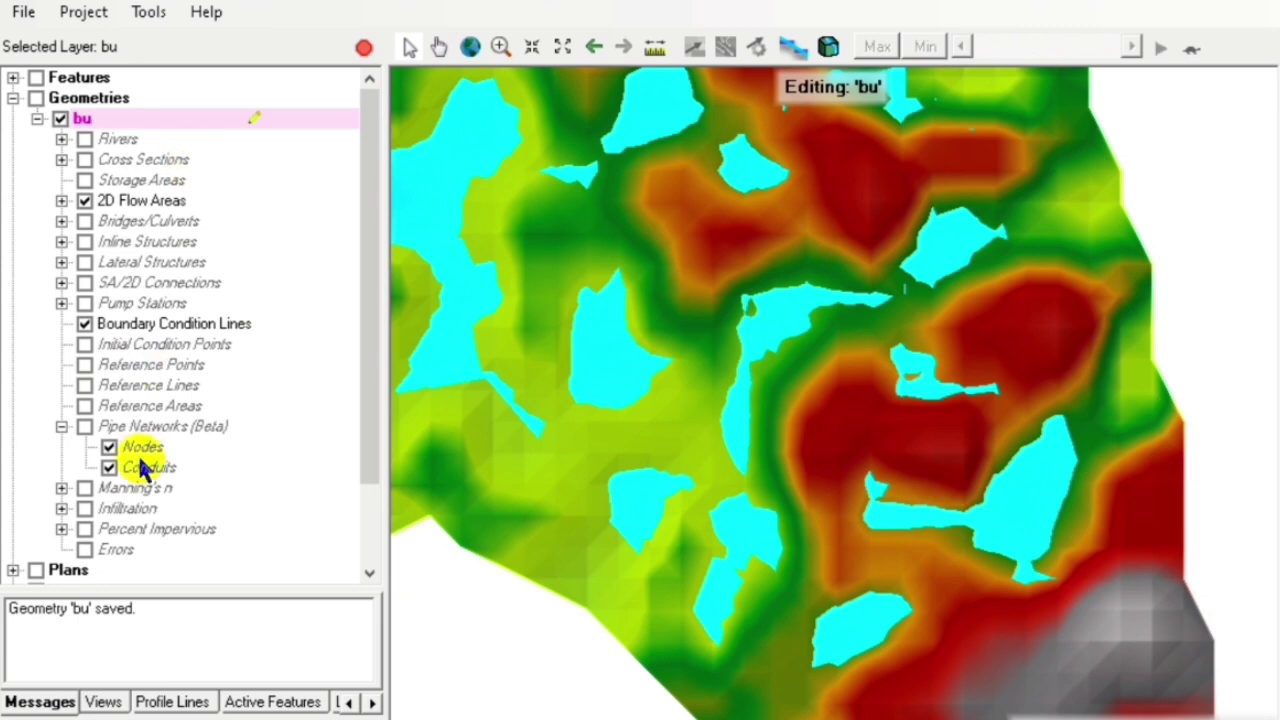
left_click(84, 426)
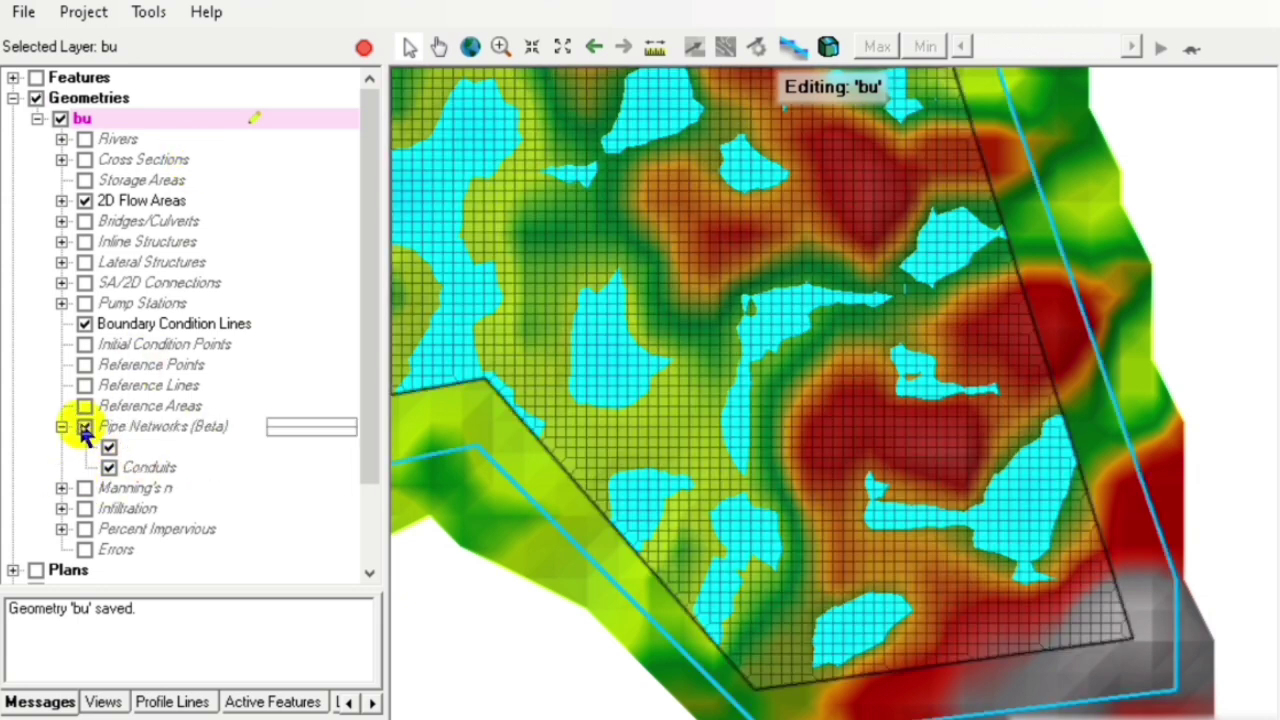
Place three nodes diagonally across the 2D flow area, from upper right to lower left
left_click(150, 446)
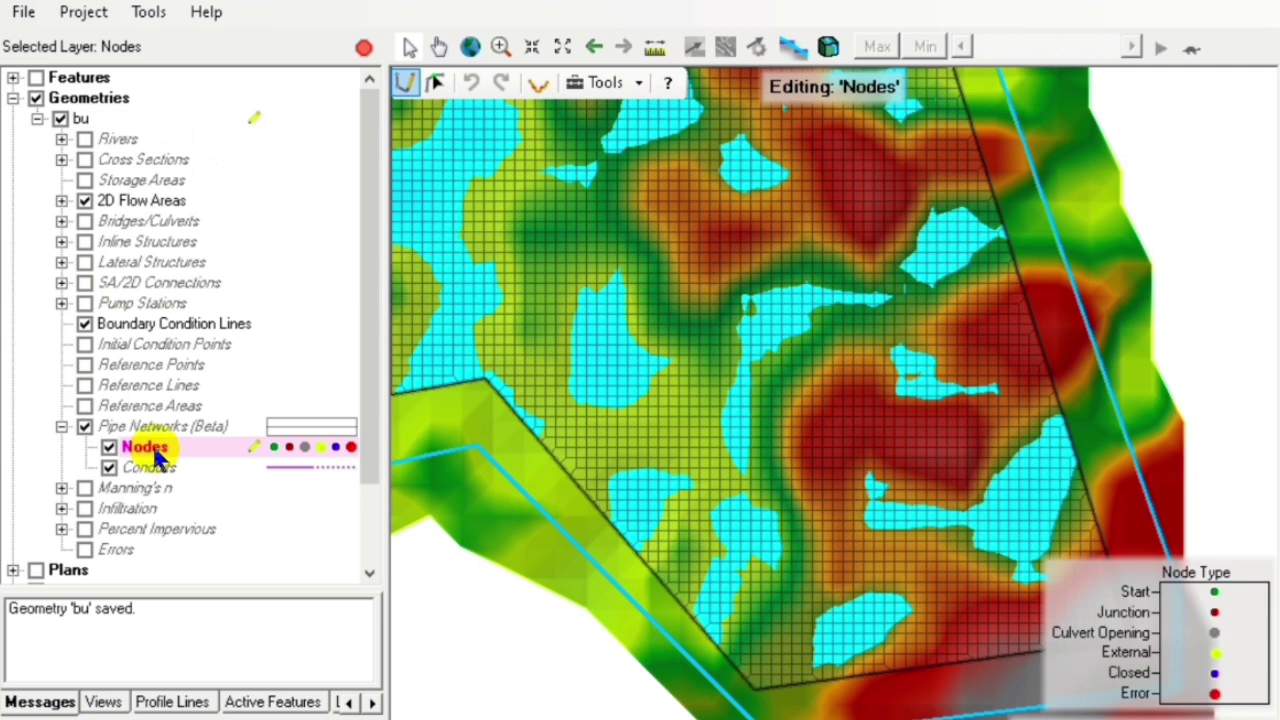
left_click(955, 512)
left_click_drag(958, 518, 716, 337)
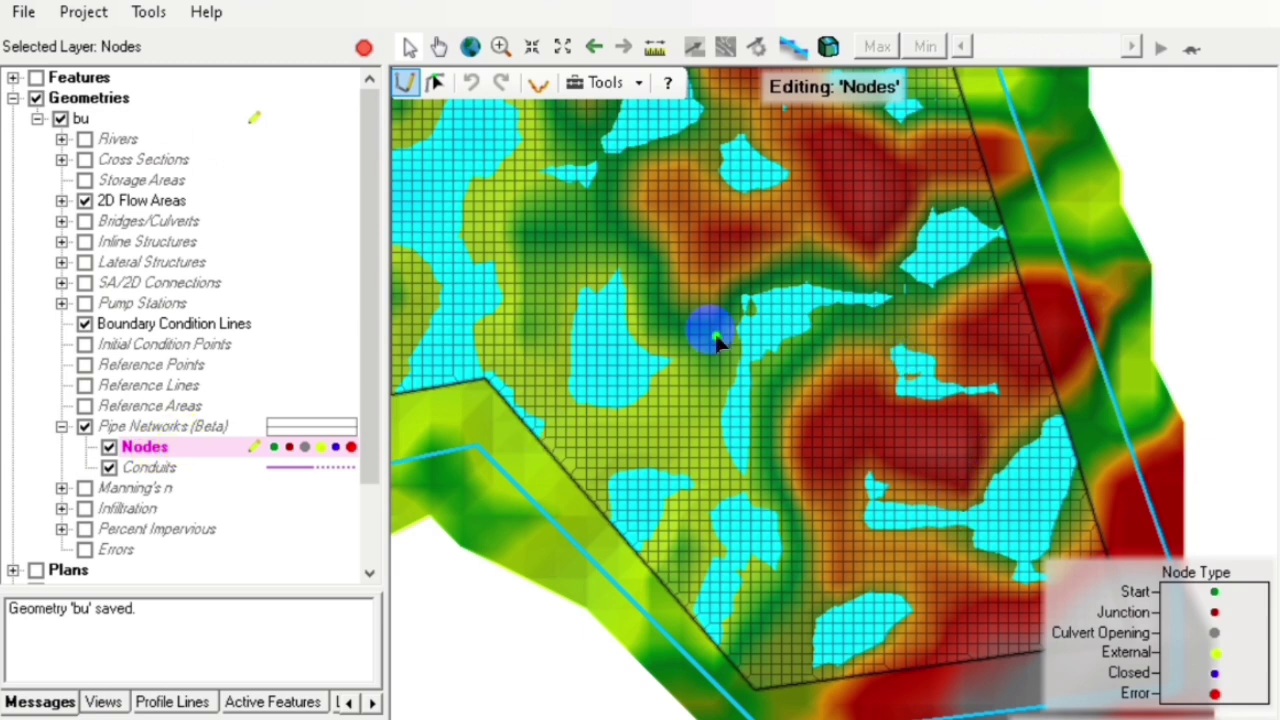
left_click(795, 306)
left_click_drag(758, 337, 720, 365)
left_click(703, 375)
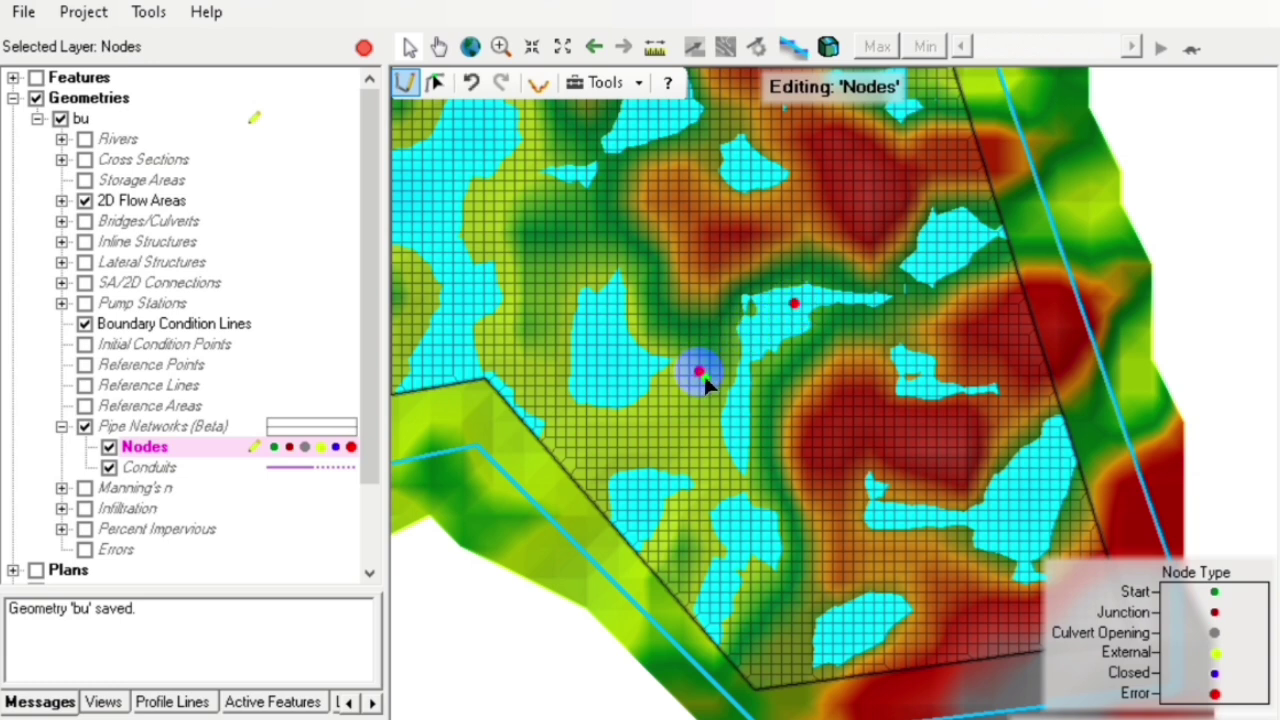
left_click_drag(703, 378, 583, 440)
left_click(584, 441)
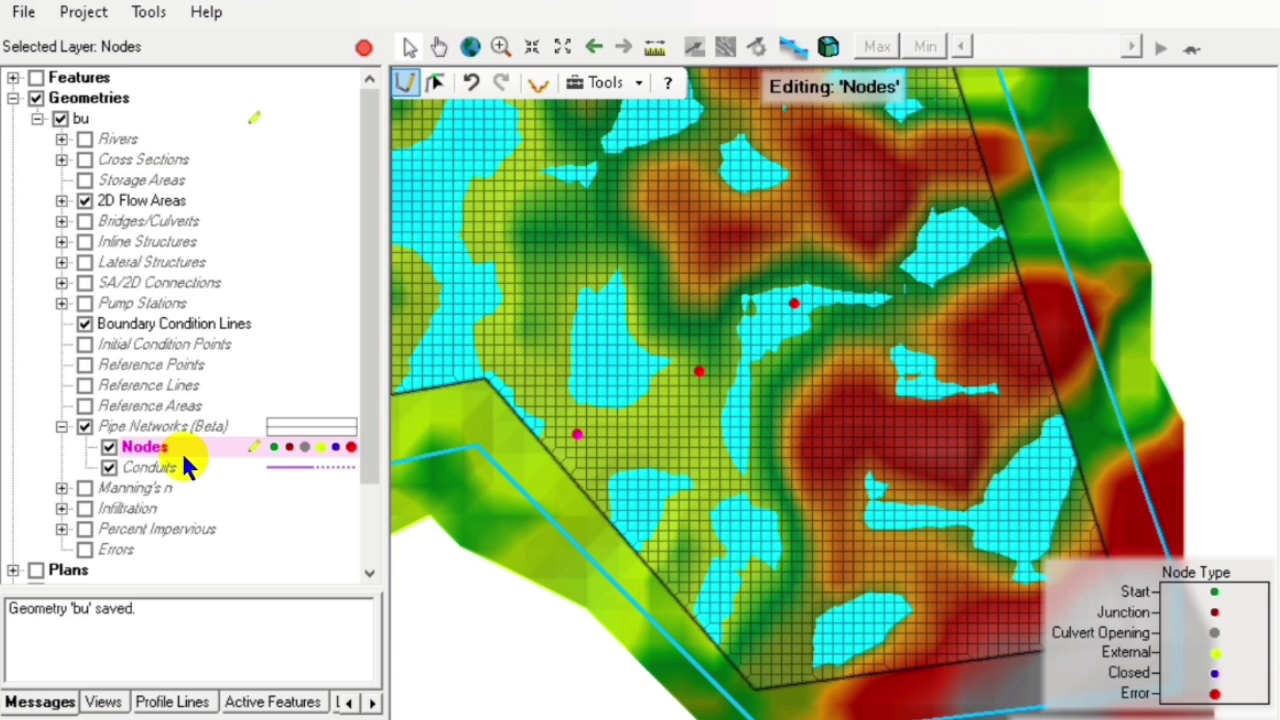
left_click(160, 464)
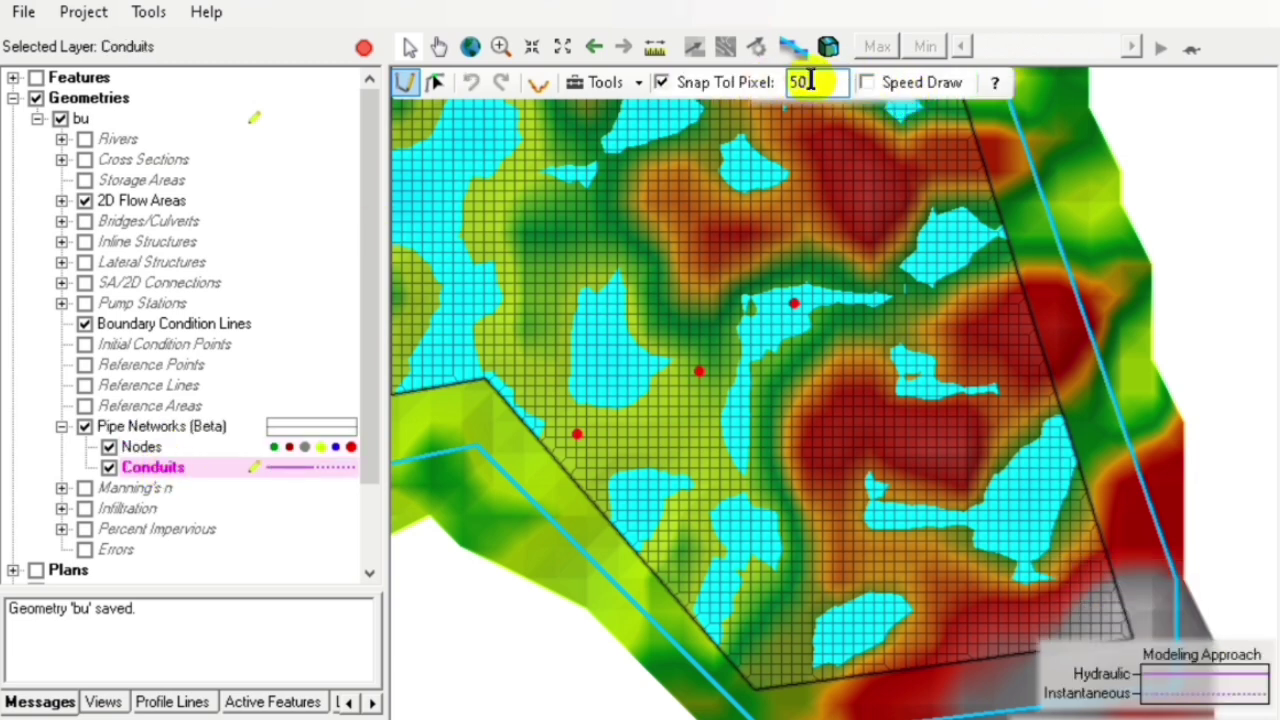
Set the Snap Tol Pixel value to 10
left_click_drag(806, 82, 752, 84)
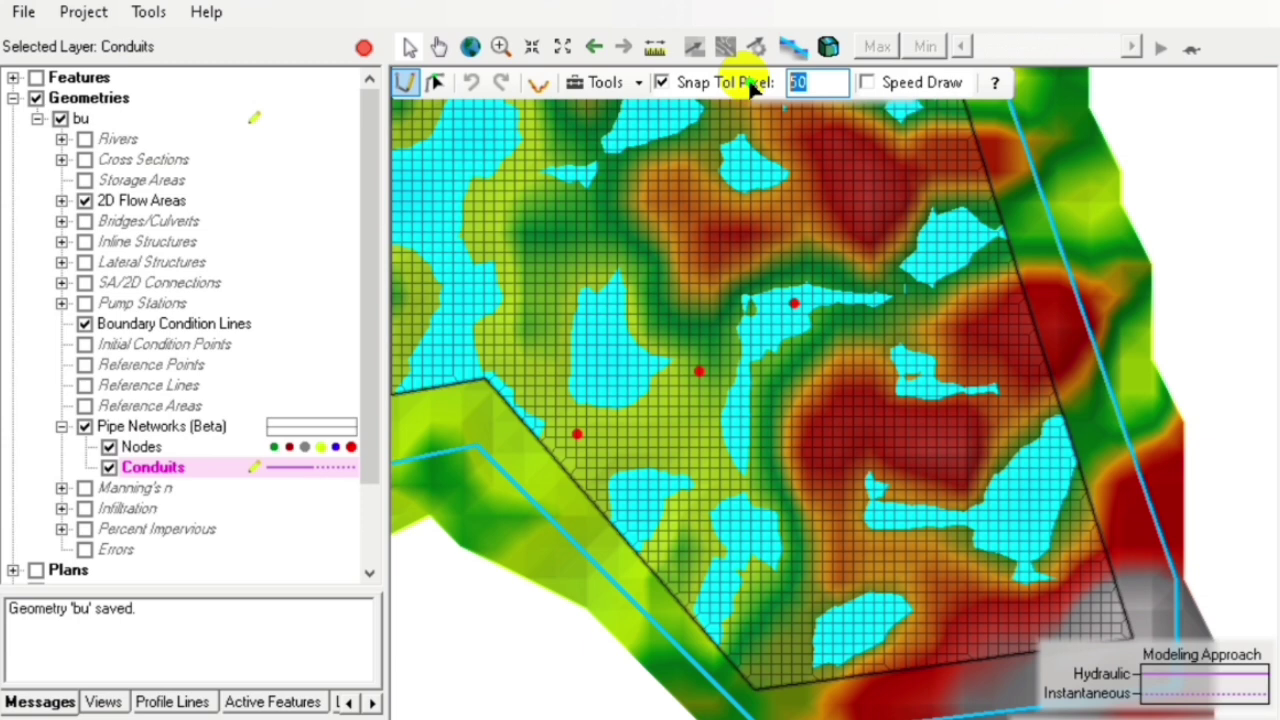
type("10")
left_click(803, 151)
left_click(848, 292)
left_click(871, 329)
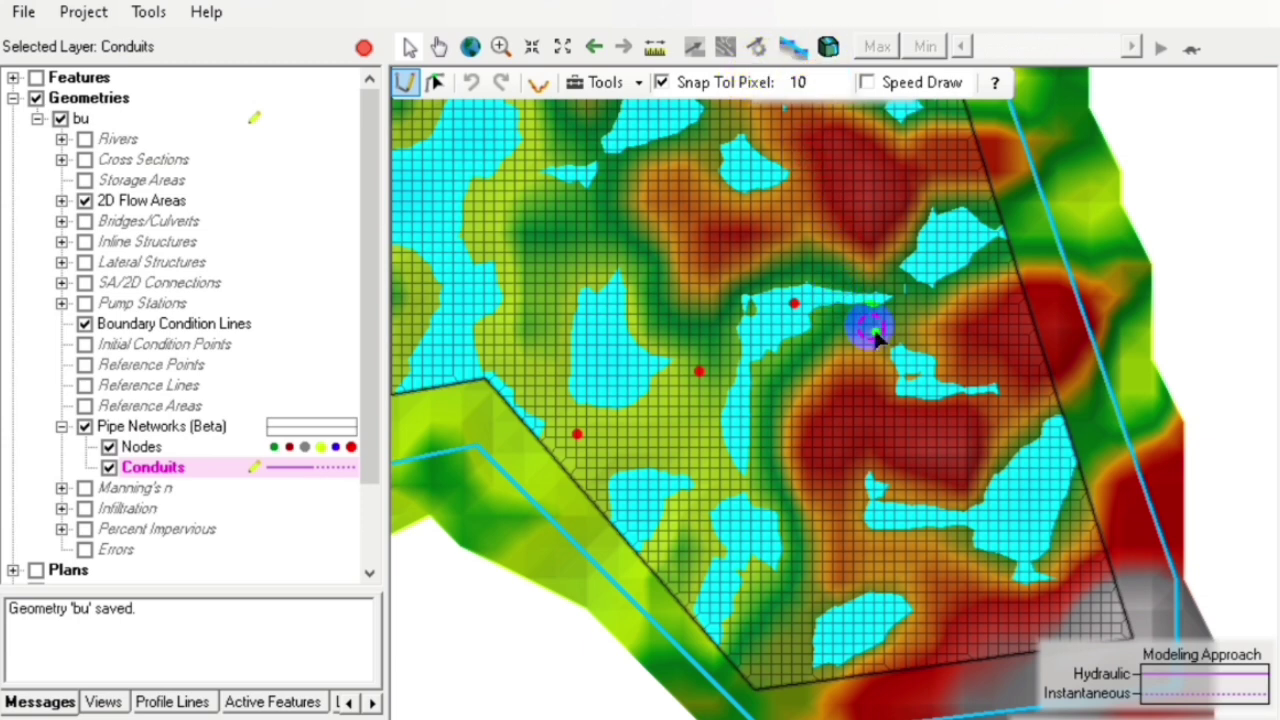
left_click(814, 320)
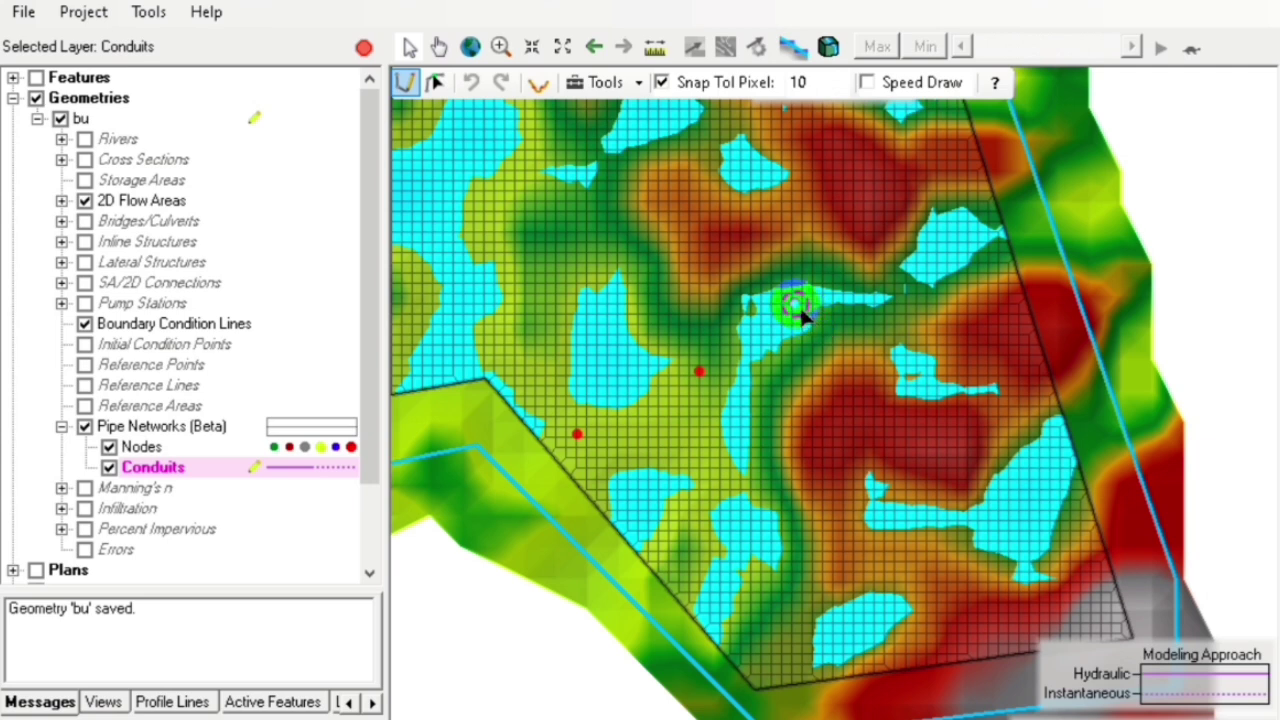
Draw a conduit from the upper-right node through the middle node to the lower-left node
double_click(793, 304)
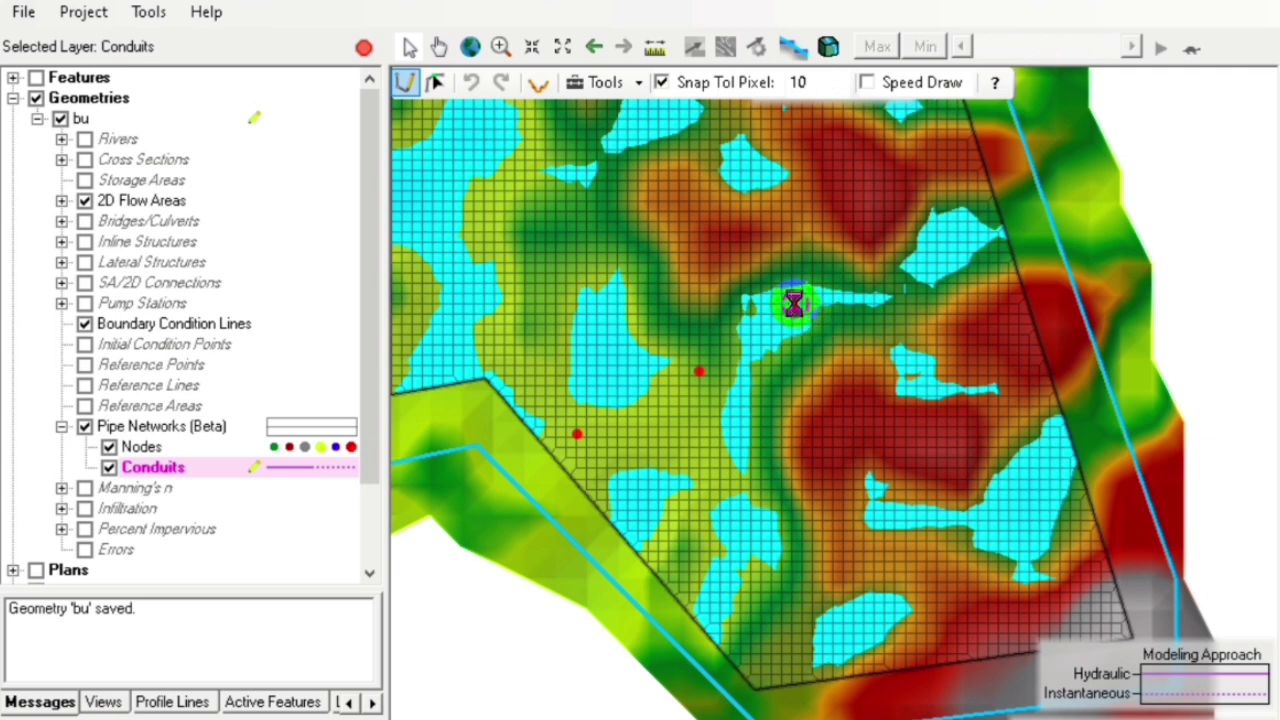
left_click(701, 372)
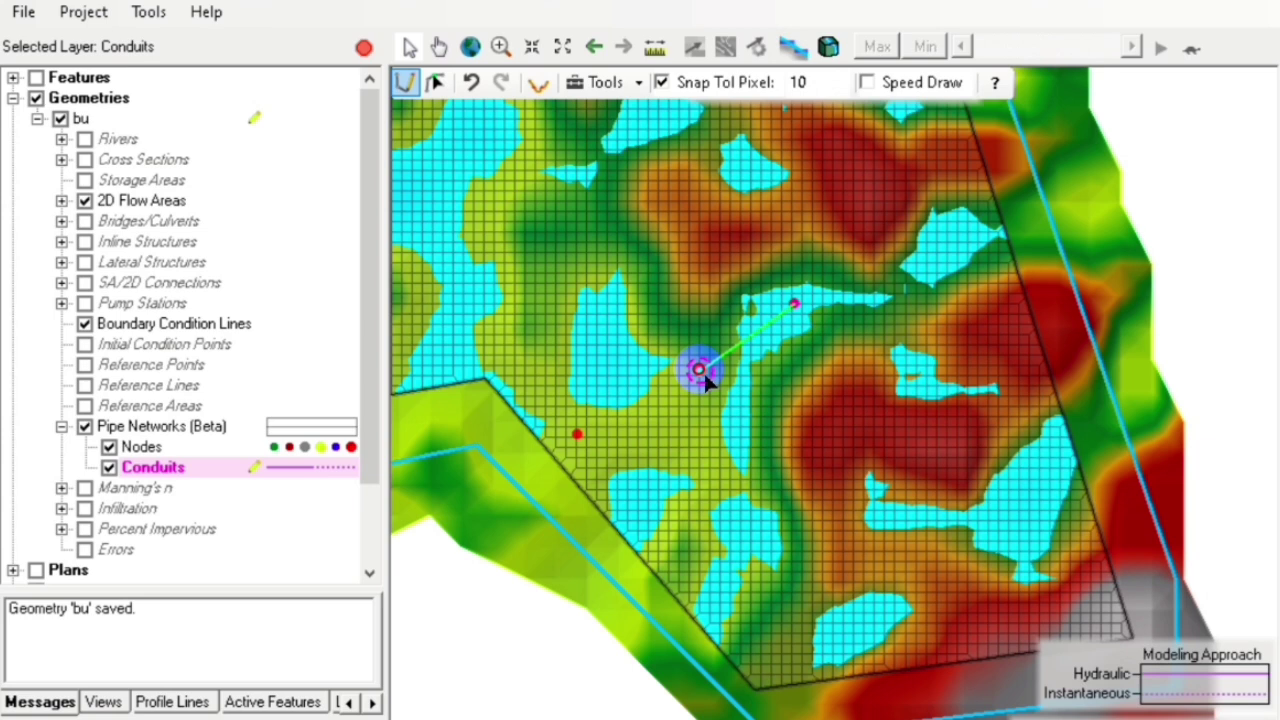
left_click(640, 404)
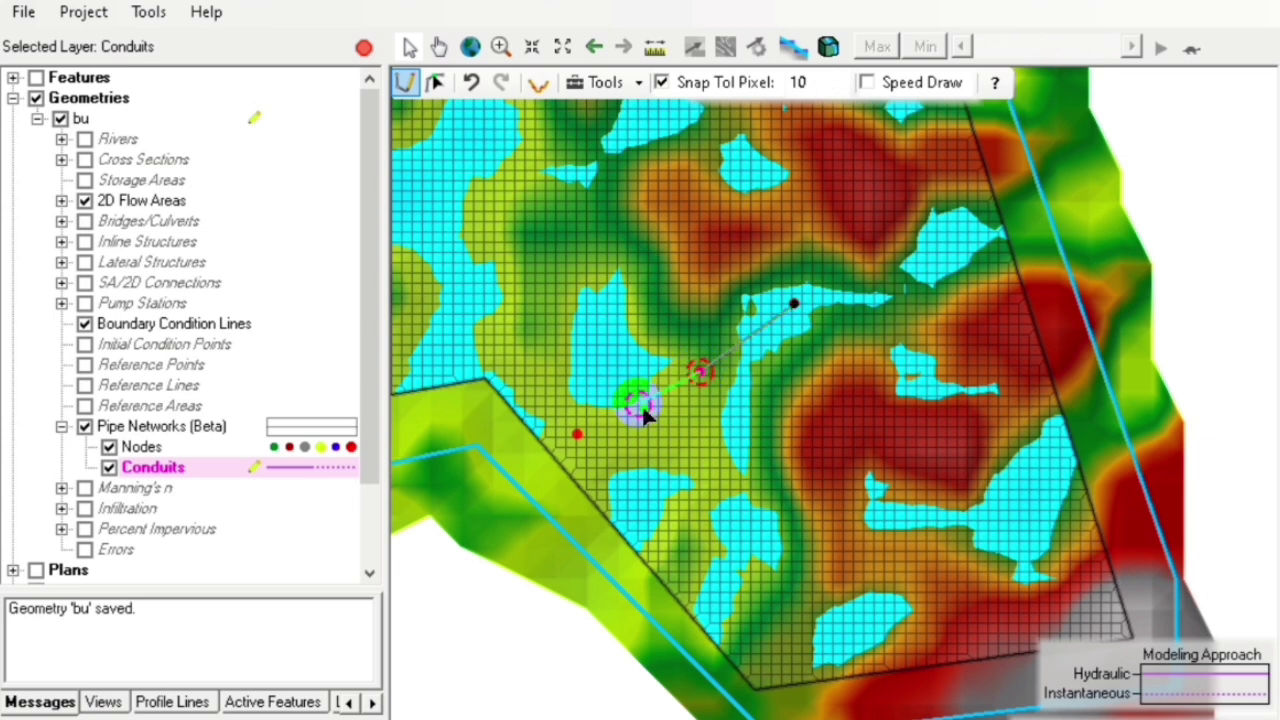
left_click(610, 394)
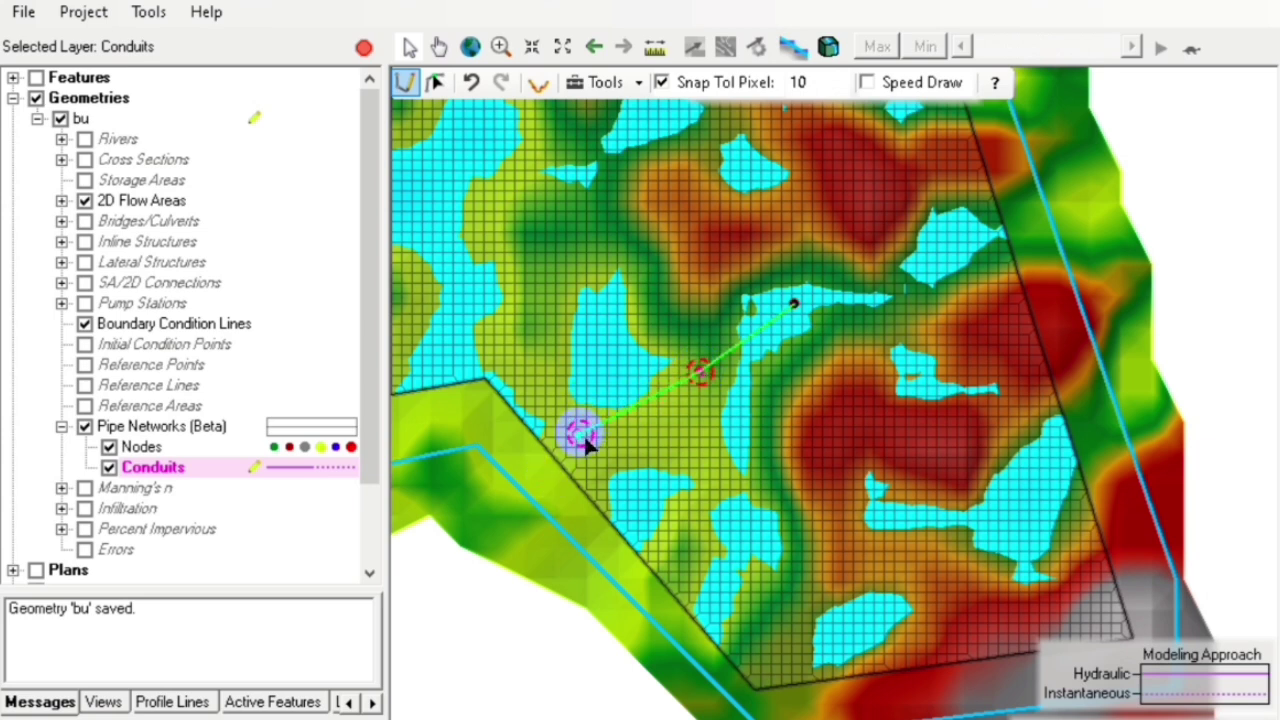
double_click(580, 434)
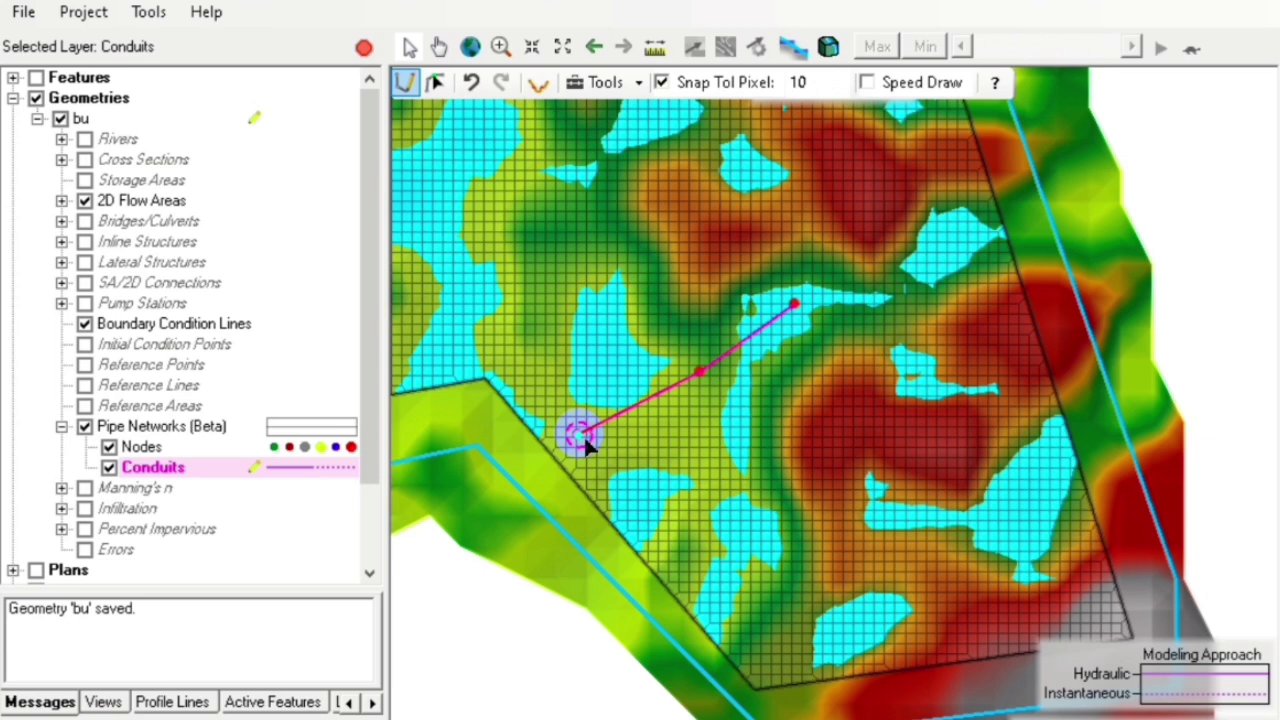
left_click(410, 136)
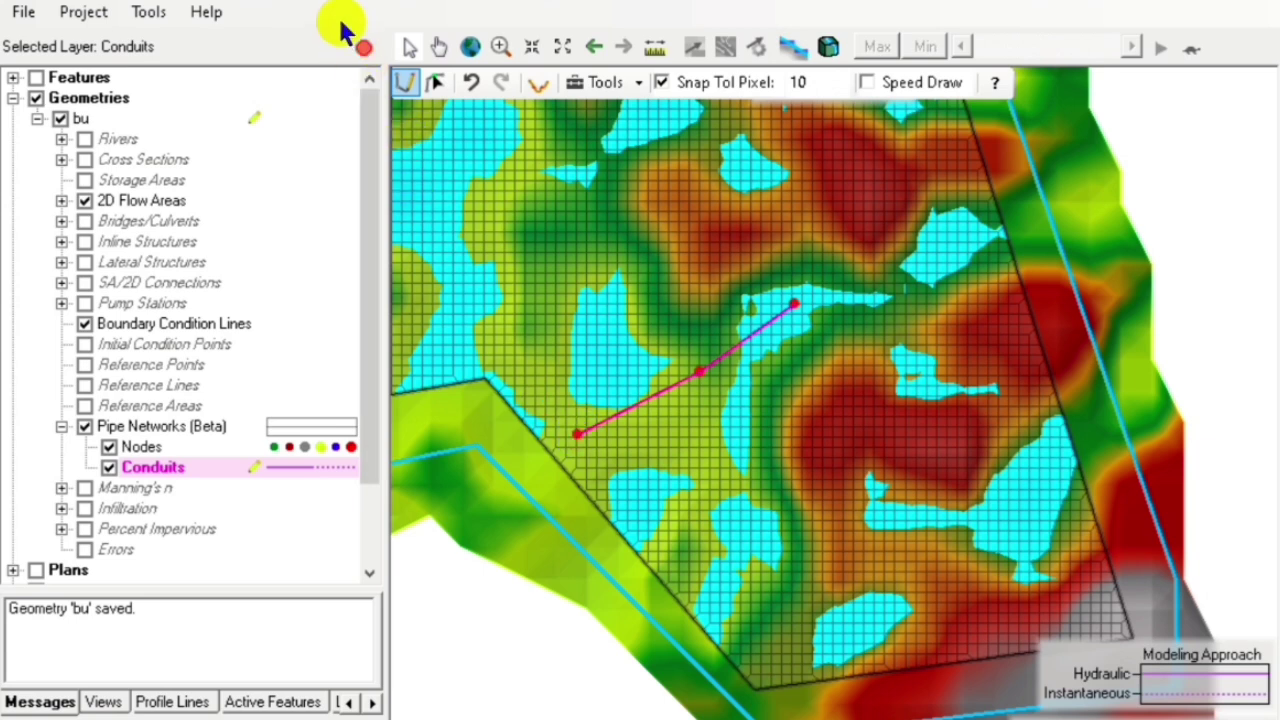
left_click(365, 48)
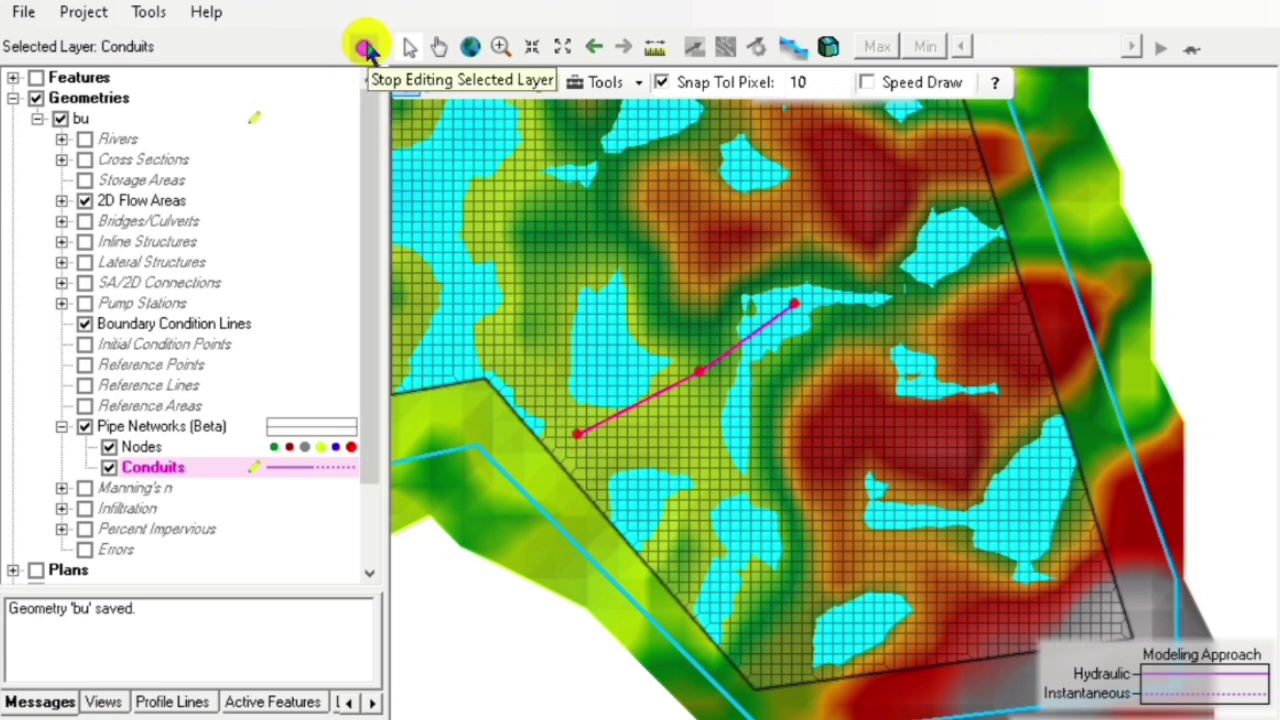
Open the Nodes attribute table and copy Terrain Elevation values into Invert Elevation
left_click(186, 451)
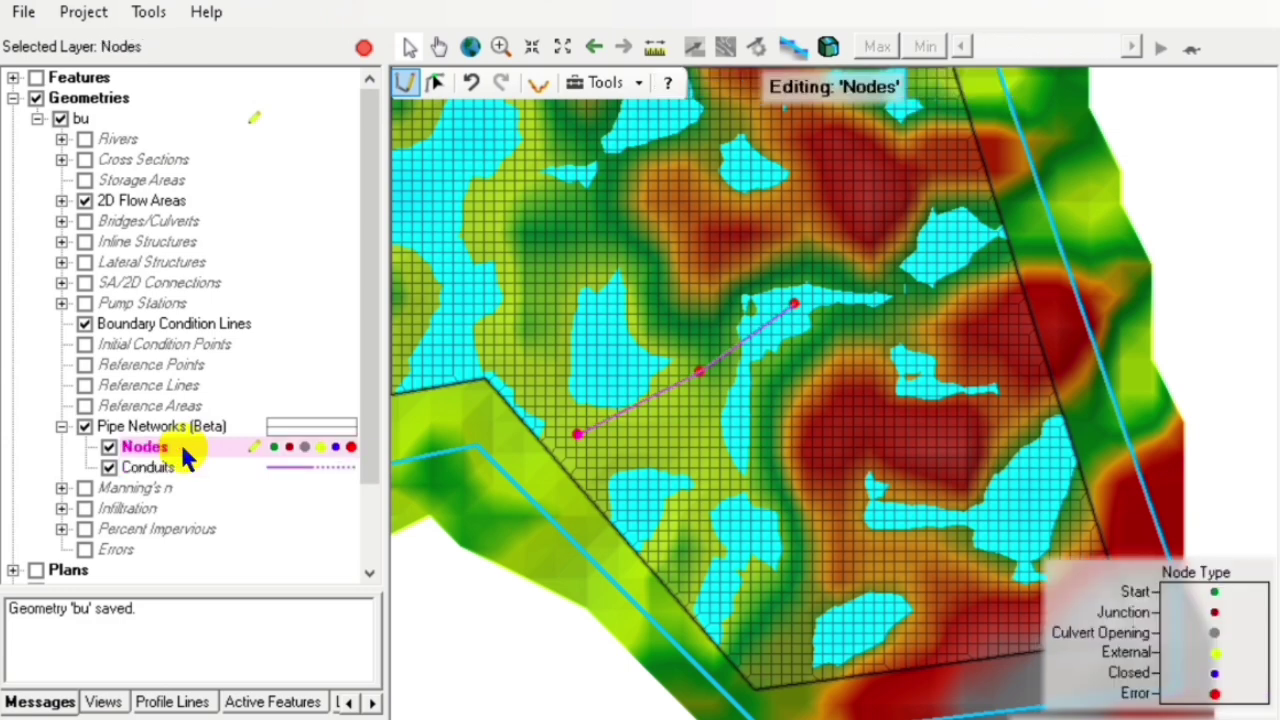
right_click(186, 456)
left_click(415, 491)
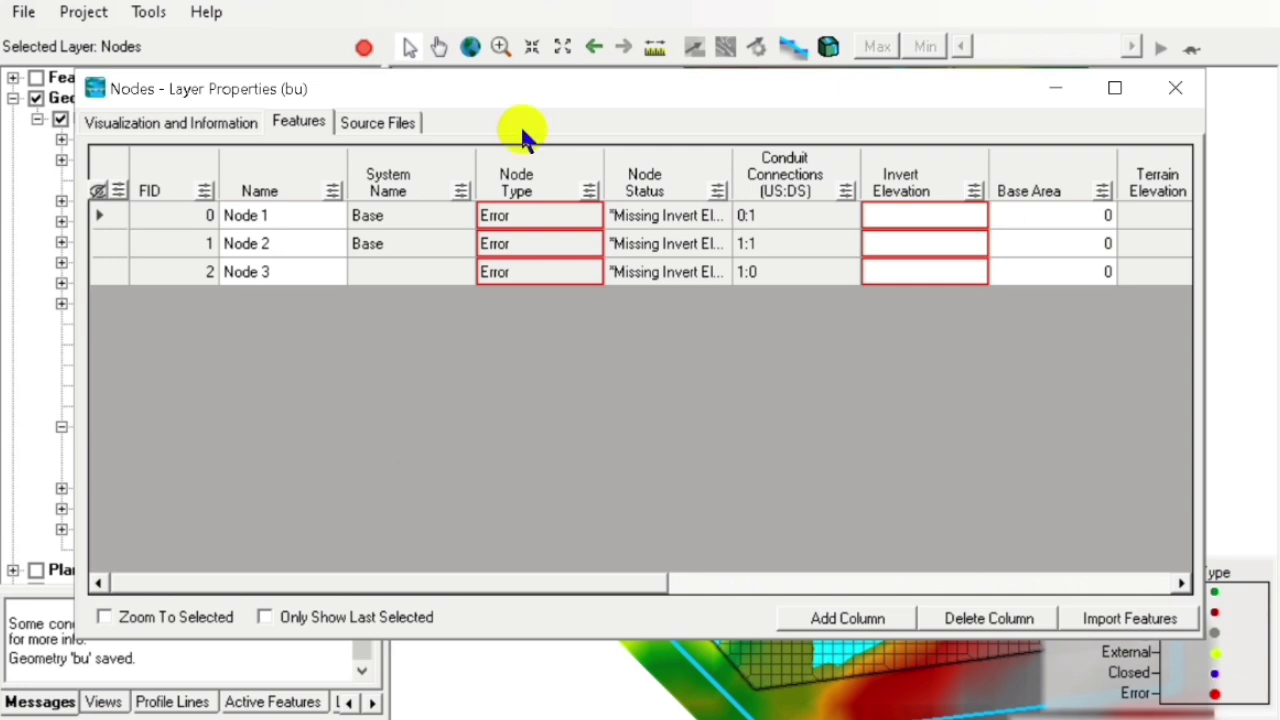
left_click_drag(629, 583, 855, 620)
left_click_drag(737, 213, 742, 280)
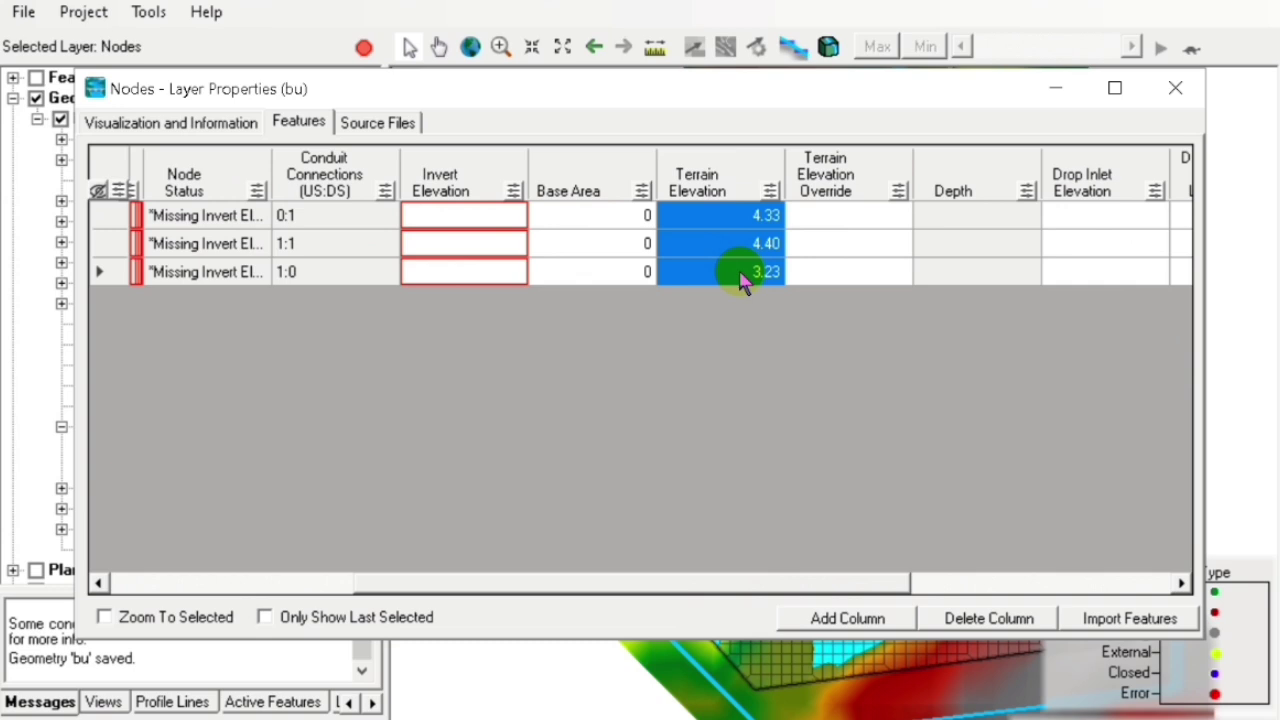
key("ctrl+c")
left_click_drag(468, 215, 480, 274)
key("ctrl+v")
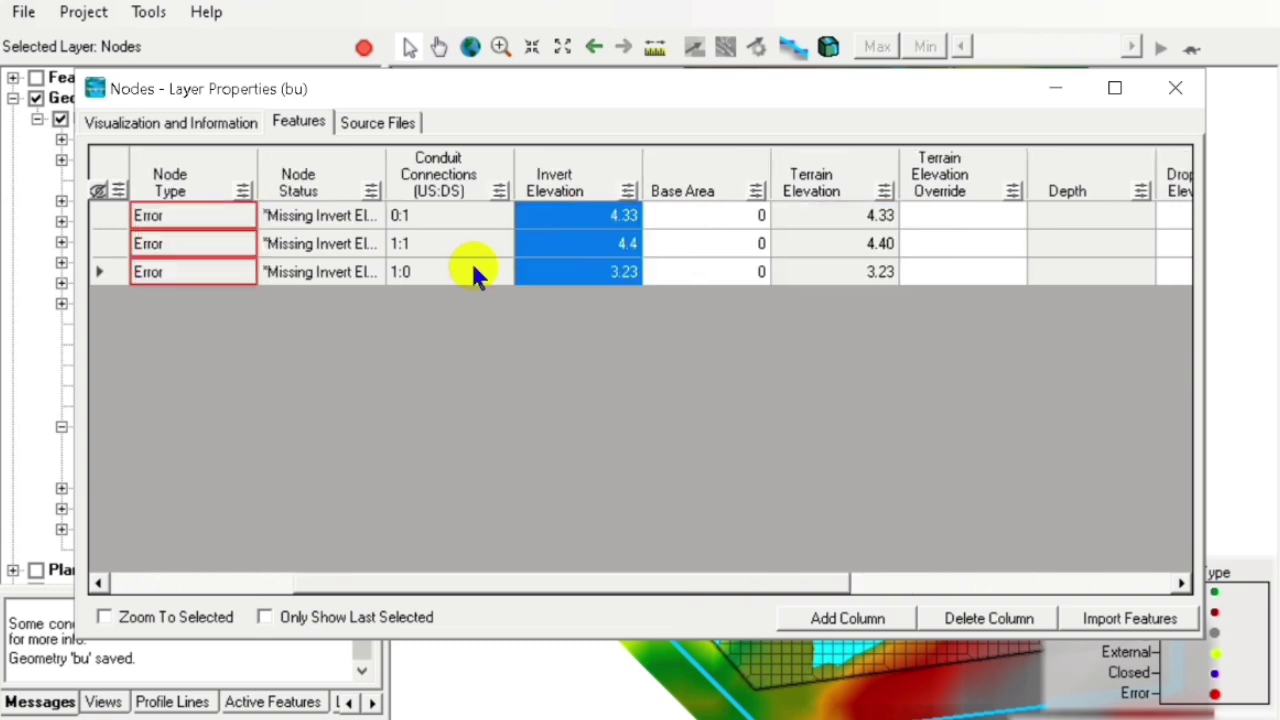
Add 0.1 to all invert elevations, giving 4.43, 4.5 and 3.33
left_click(627, 190)
mouse_move(818, 341)
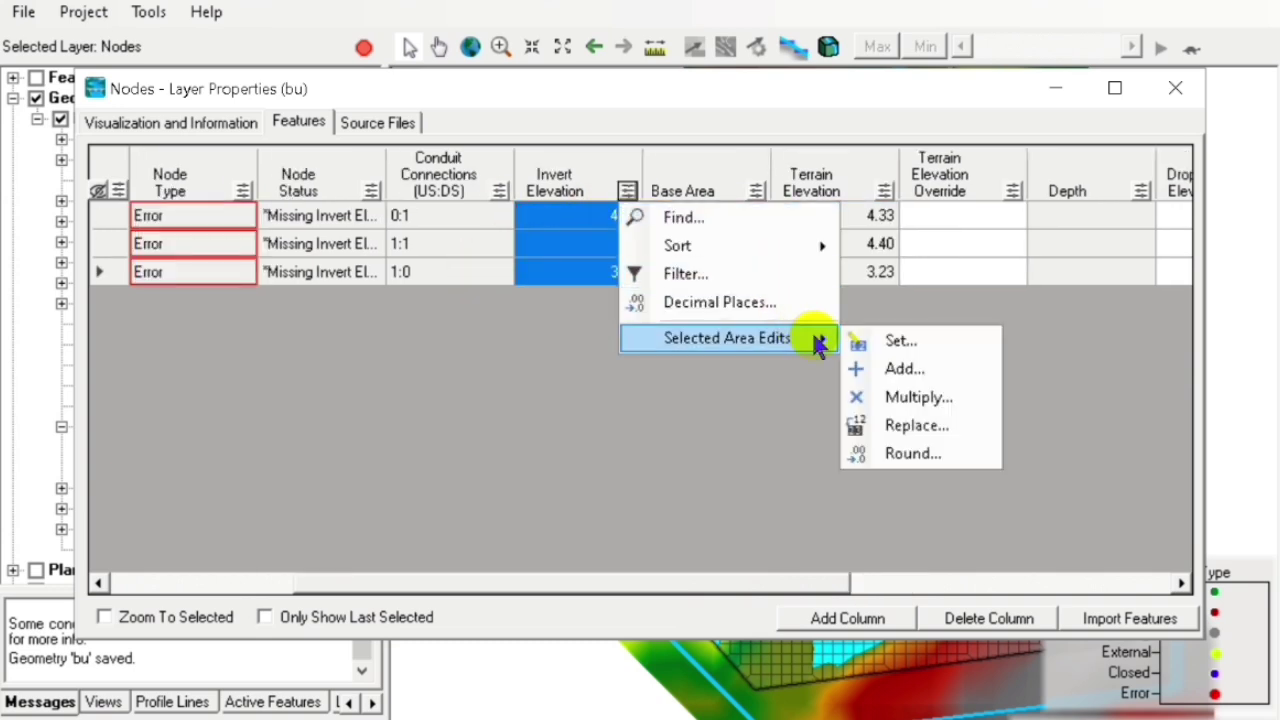
left_click(893, 371)
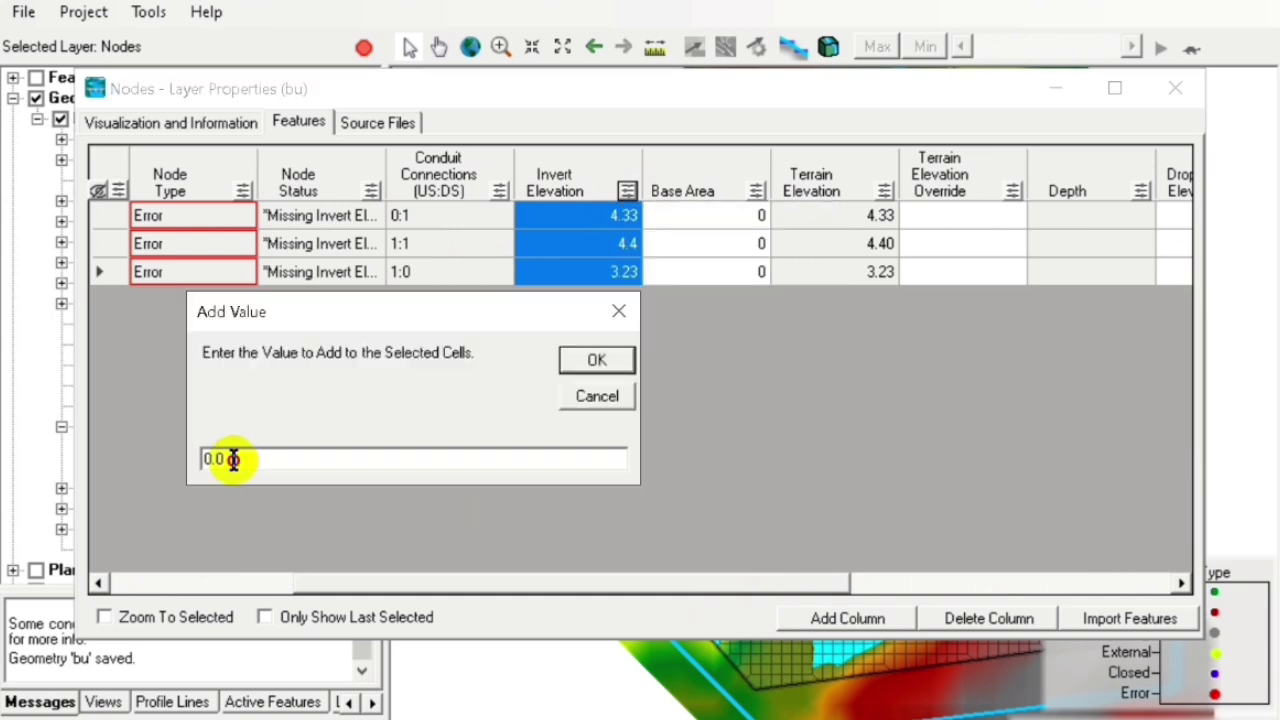
left_click(232, 459)
key("BackSpace")
type("1")
left_click(598, 360)
left_click_drag(590, 582, 862, 598)
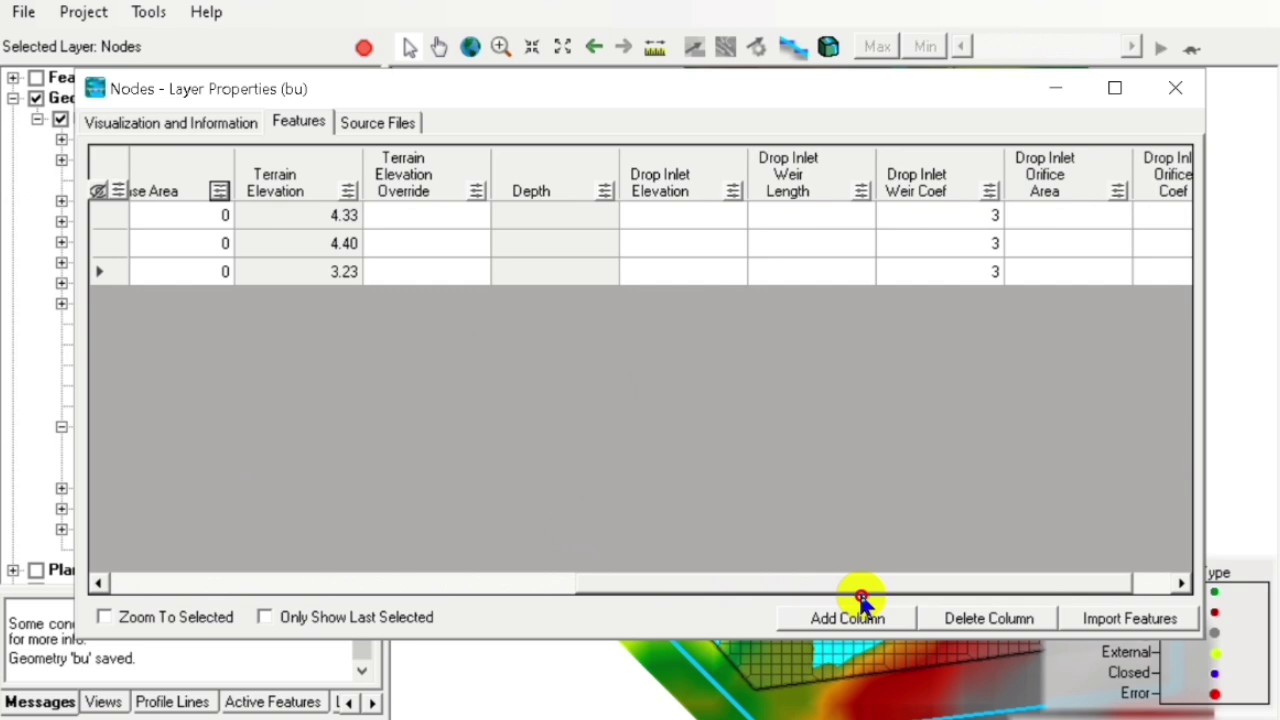
Enter a Drop Inlet Weir Length of 0.25 for all three nodes
left_click_drag(862, 598, 862, 598)
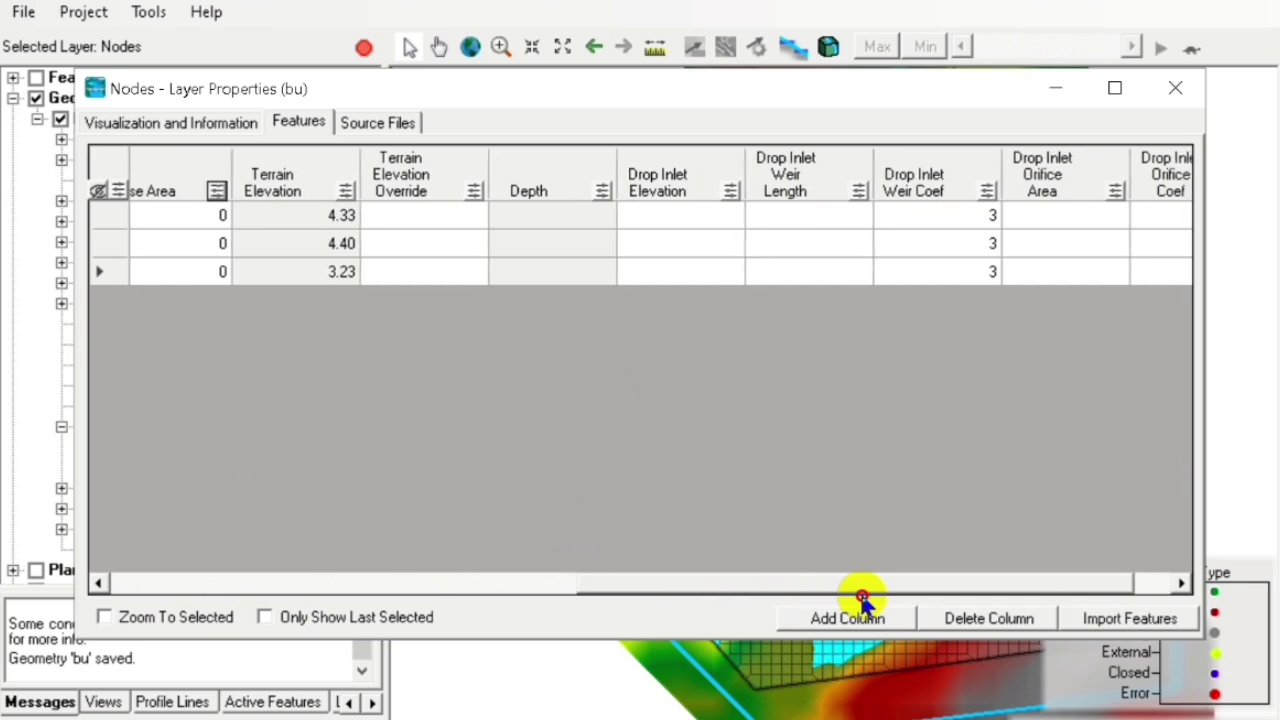
mouse_move(862, 598)
left_mouse_down()
mouse_move(886, 603)
mouse_move(829, 606)
mouse_move(886, 594)
left_mouse_up()
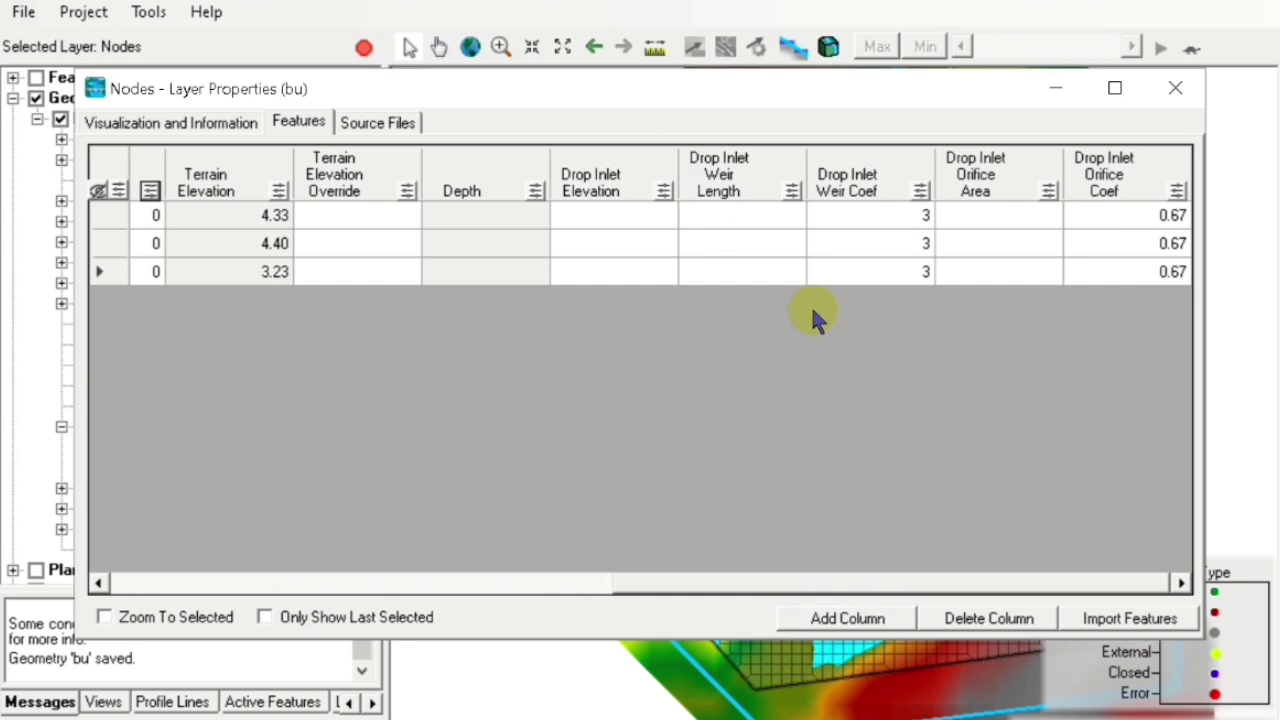
left_click(737, 216)
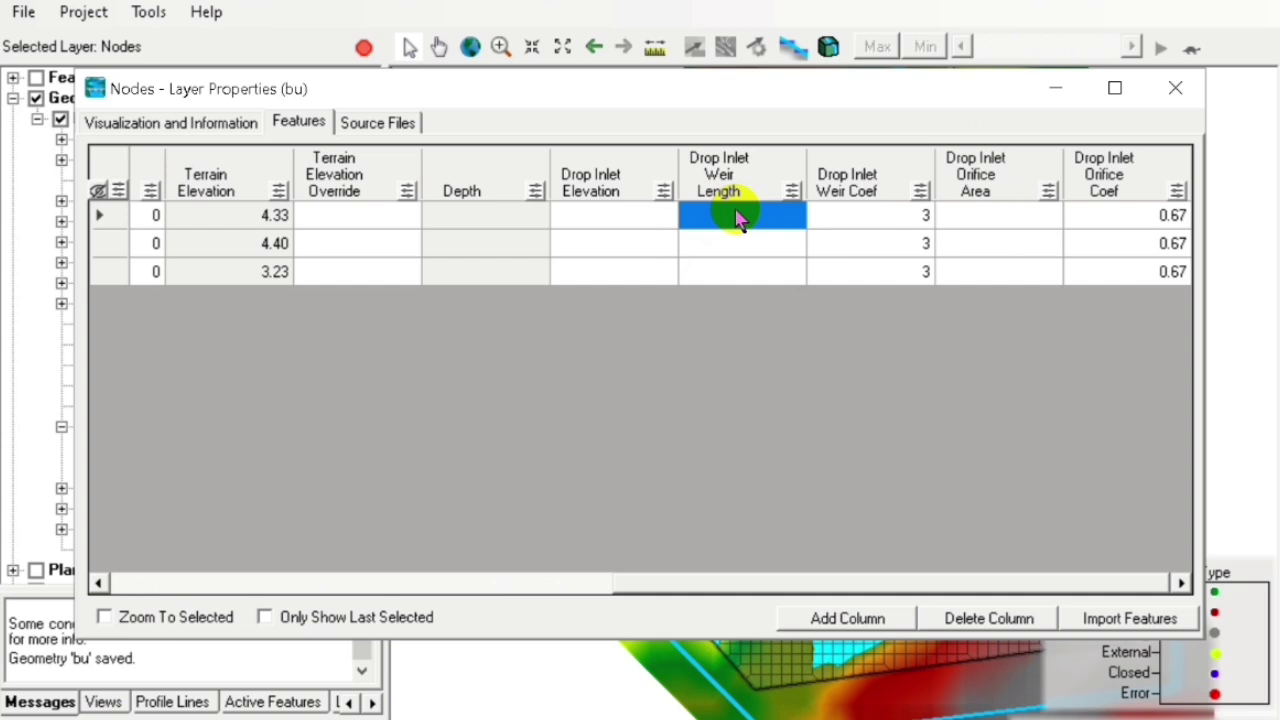
type("0.25")
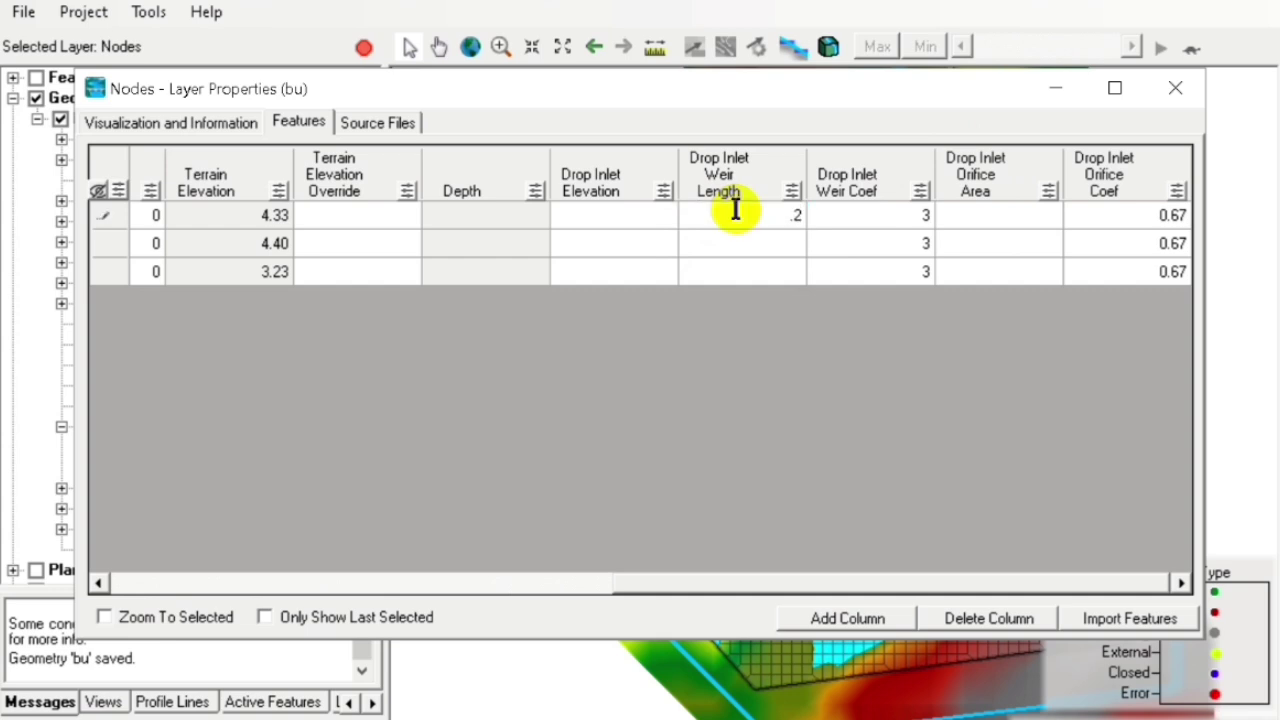
key("Return")
type("2")
type(".25")
key("Return")
type(".25")
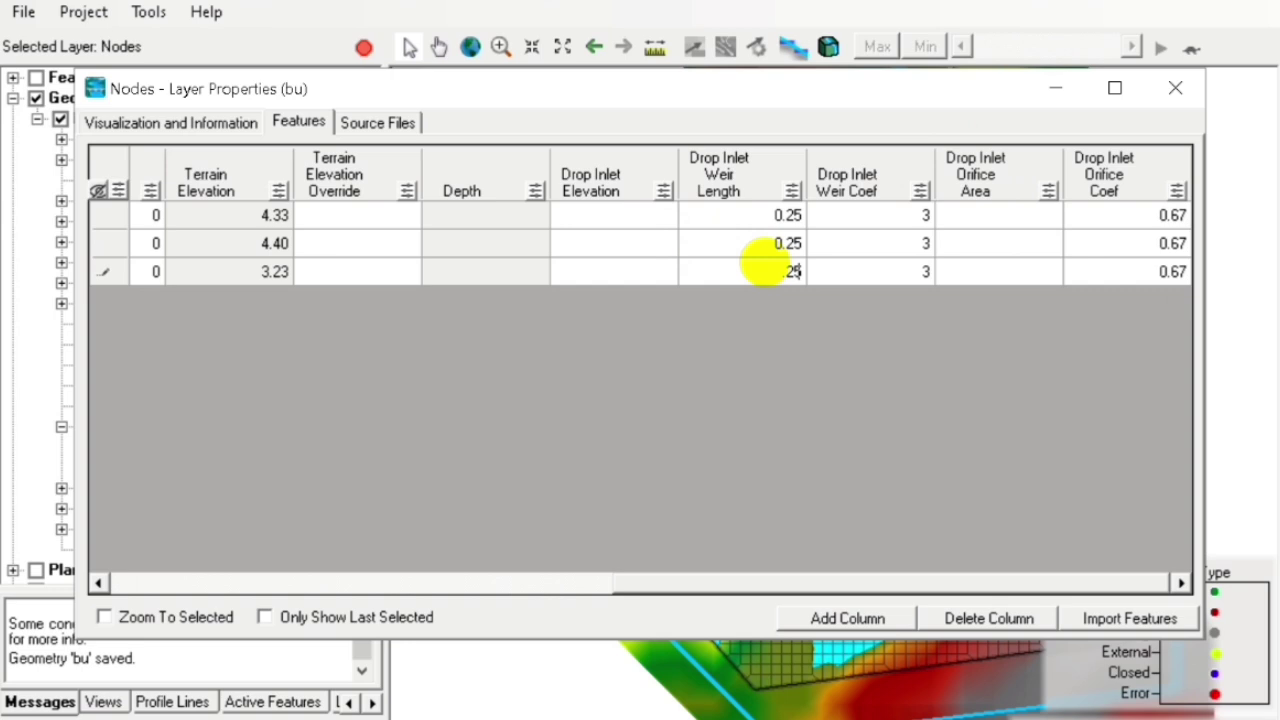
left_click(1057, 220)
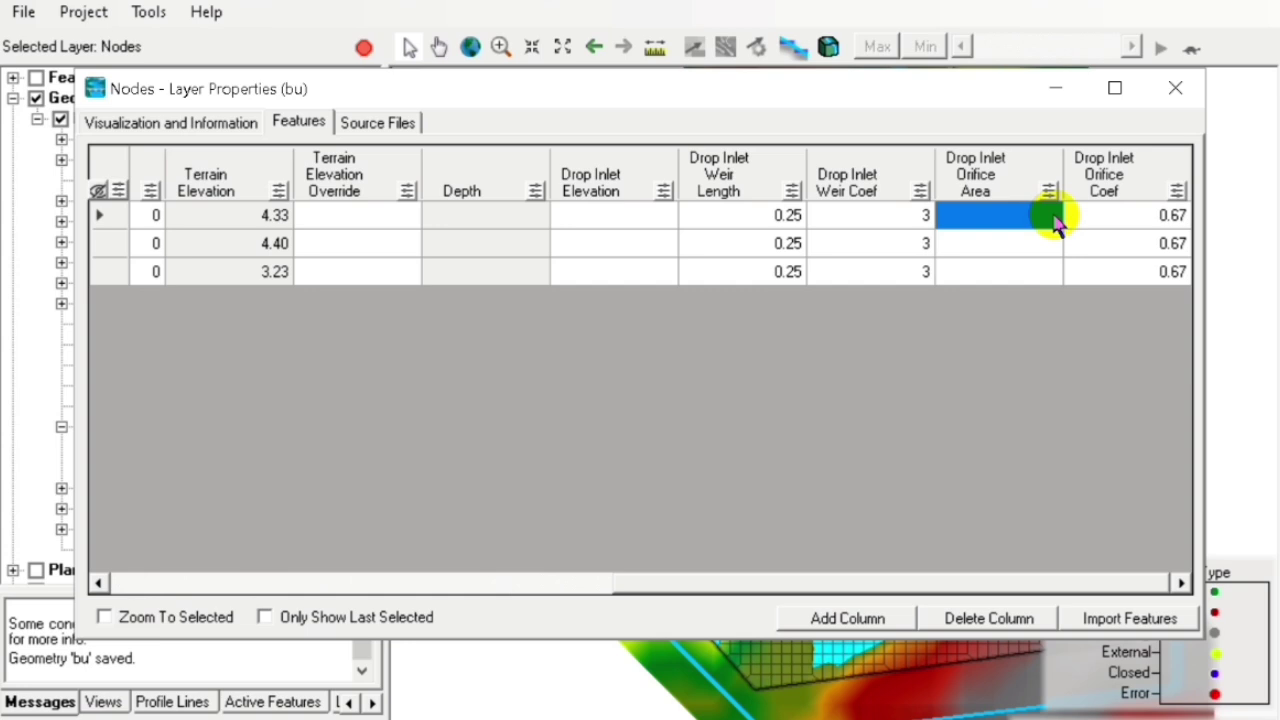
Set the Drop Inlet Orifice Area to 1 for each node
type("1")
key("Return")
type("1")
key("Return")
type("1")
key("Return")
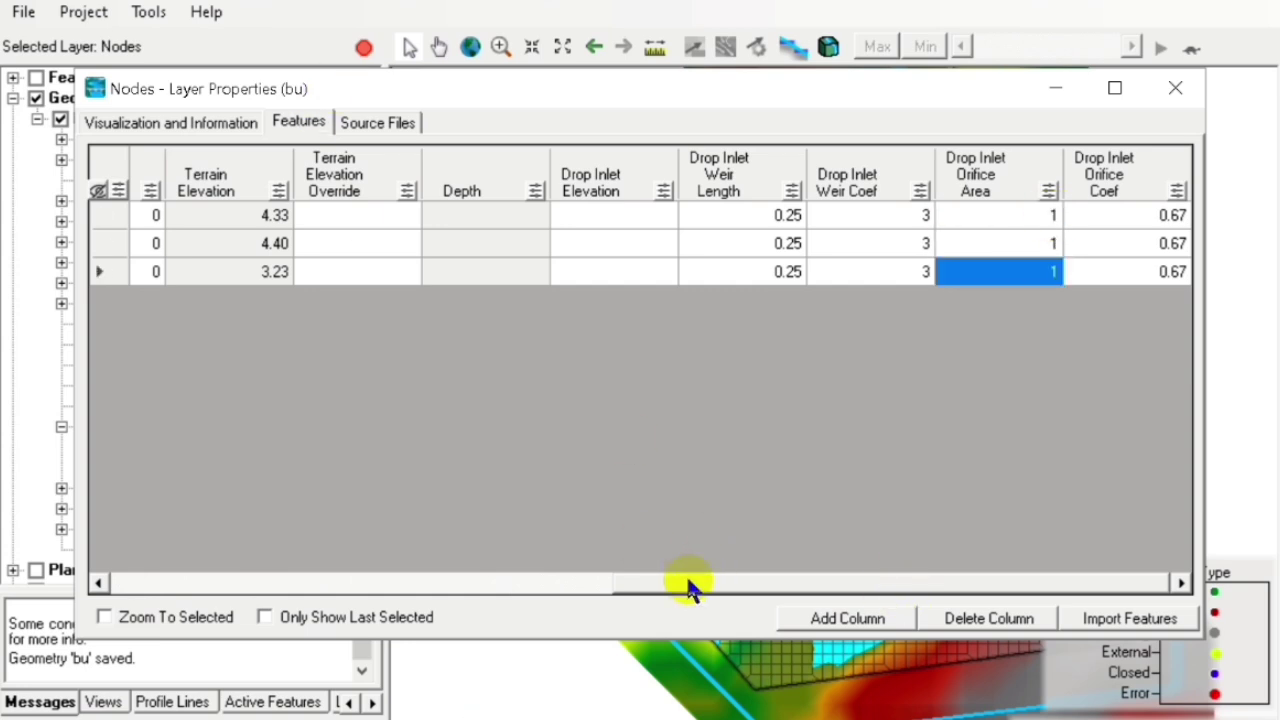
Stop editing the Nodes layer and save the bu geometry edits
left_click(363, 48)
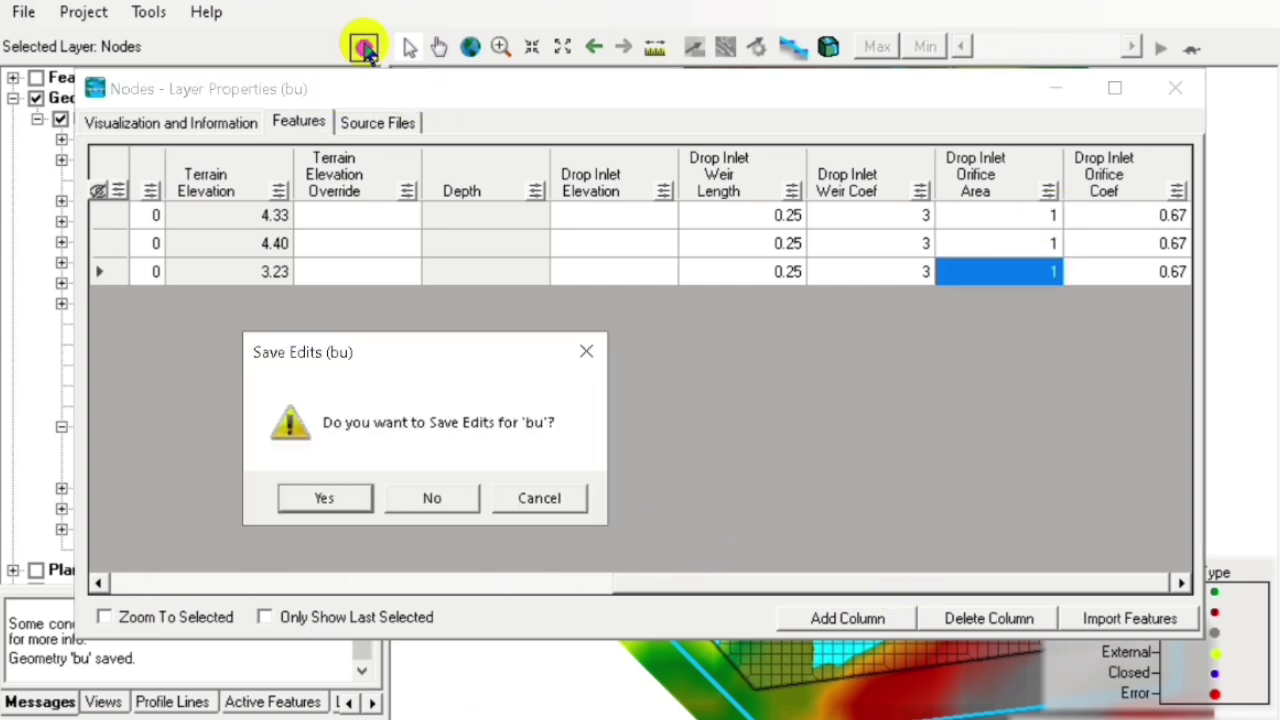
left_click(318, 500)
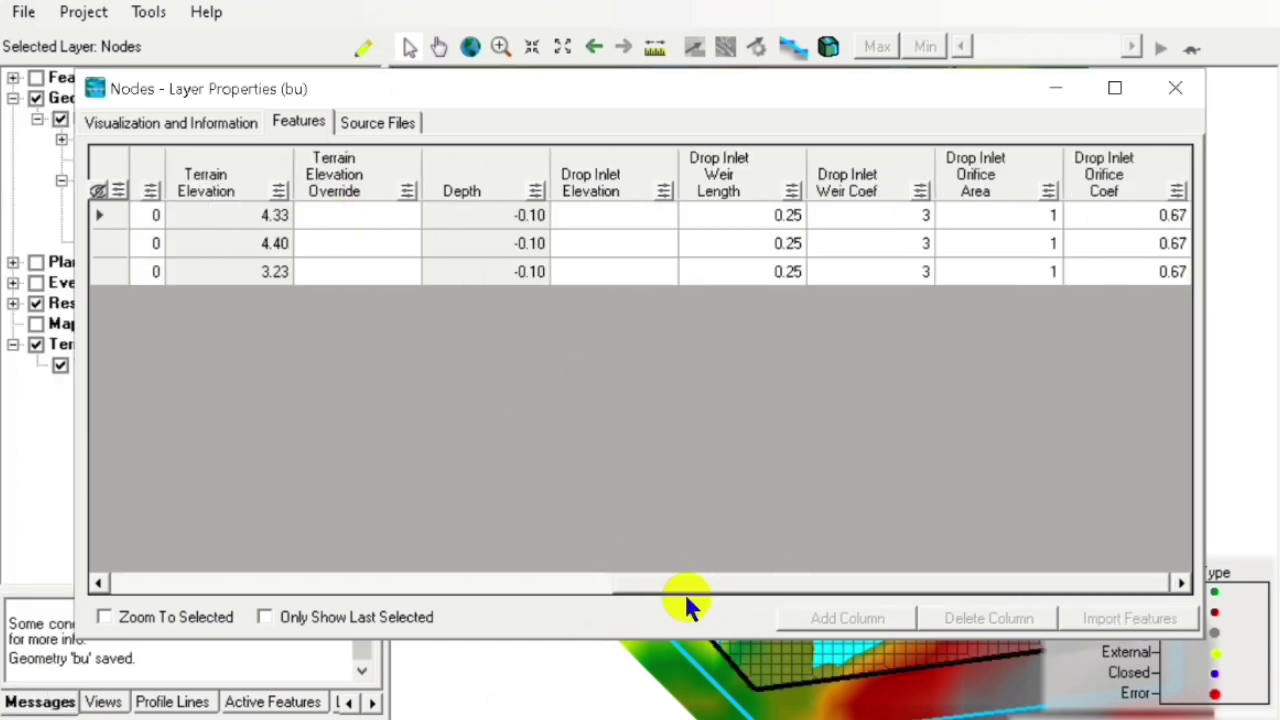
left_click_drag(703, 589, 189, 591)
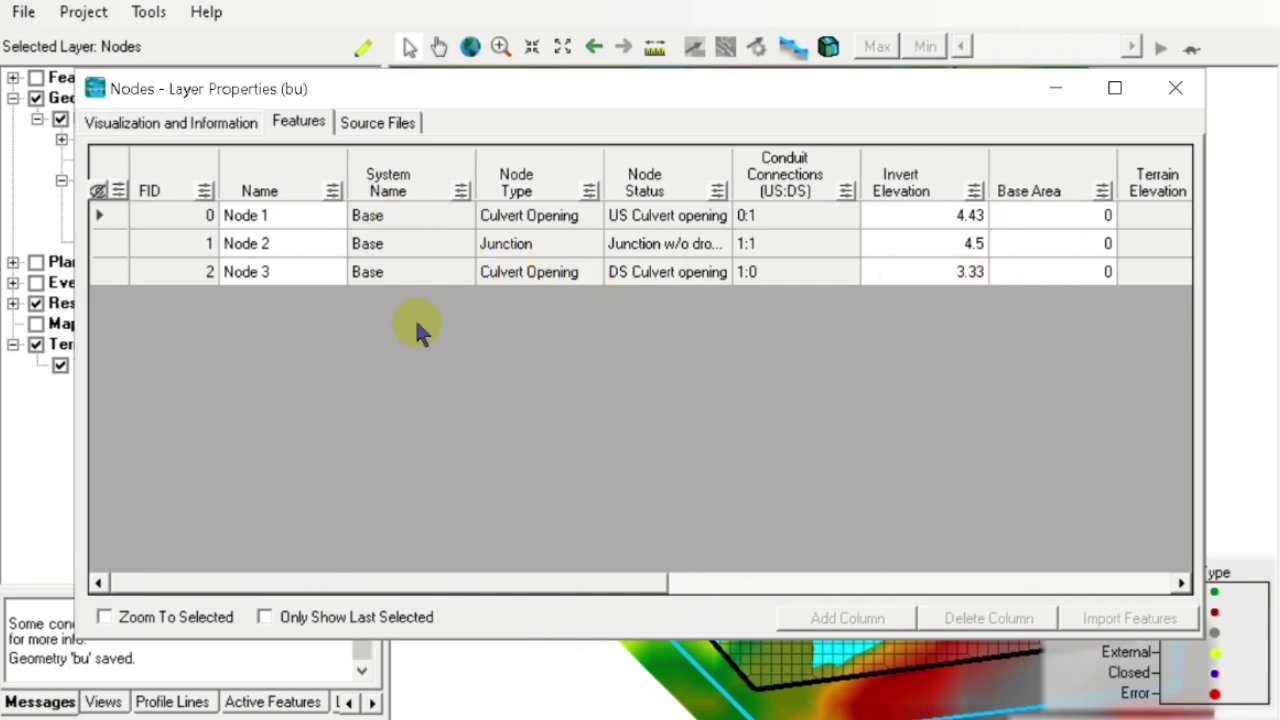
Close the Nodes table, start editing Conduits, and open the Conduits attribute table
left_click(1175, 88)
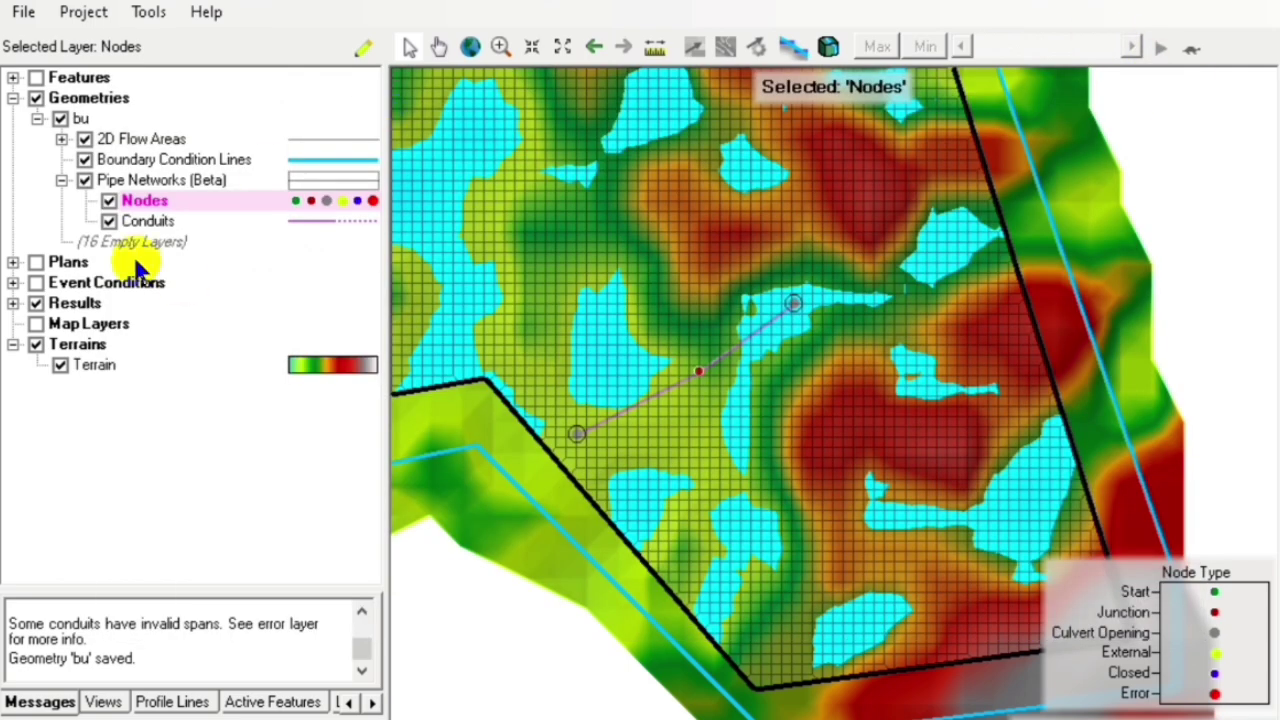
left_click(152, 224)
left_click(362, 48)
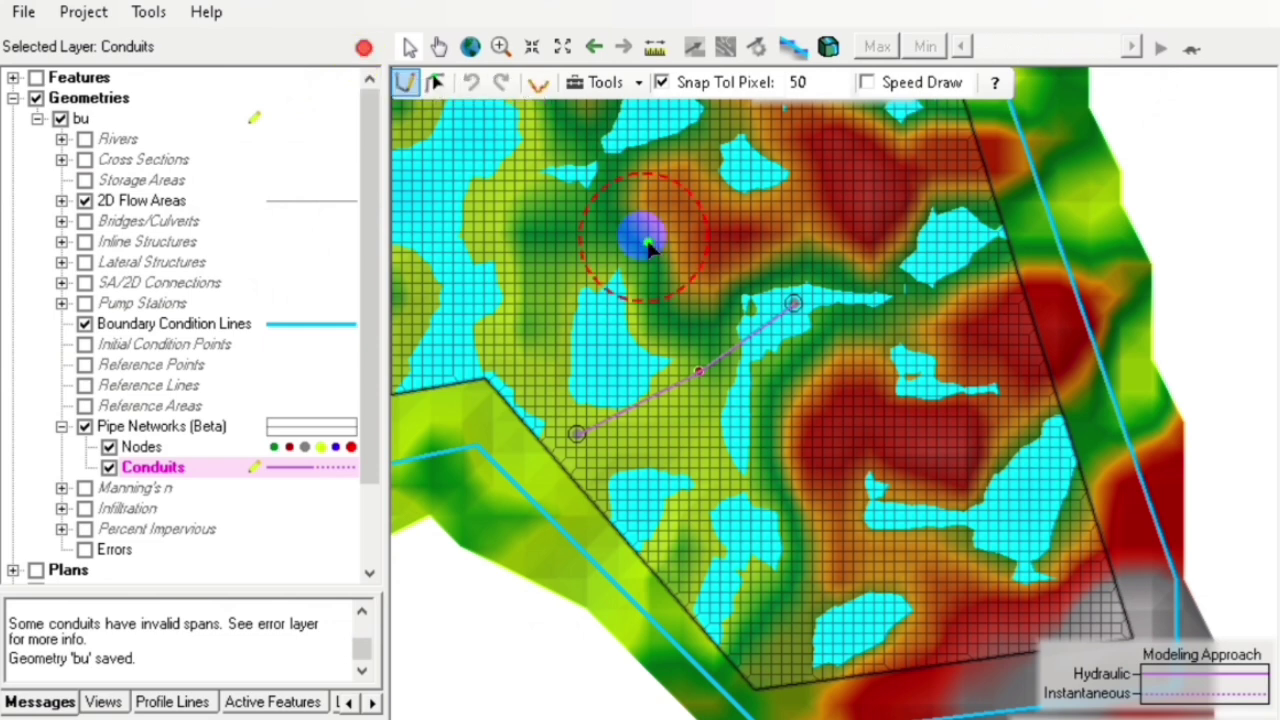
left_click(183, 468)
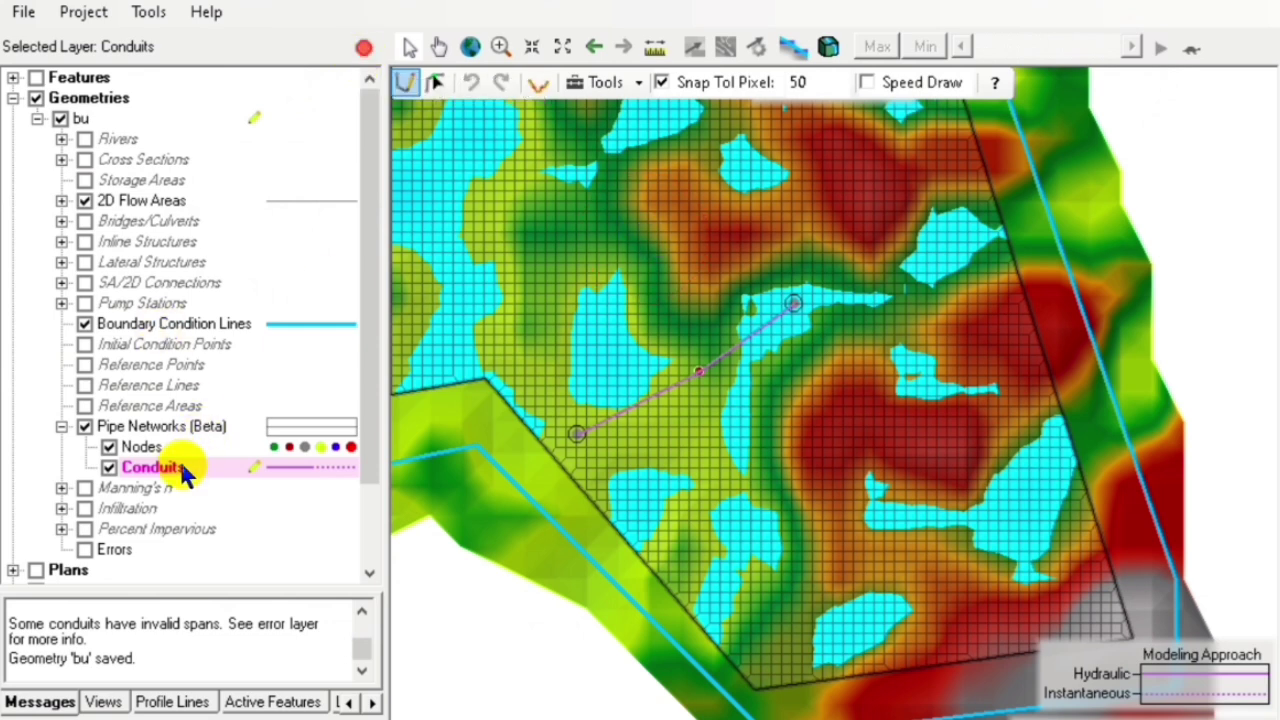
left_click(178, 440)
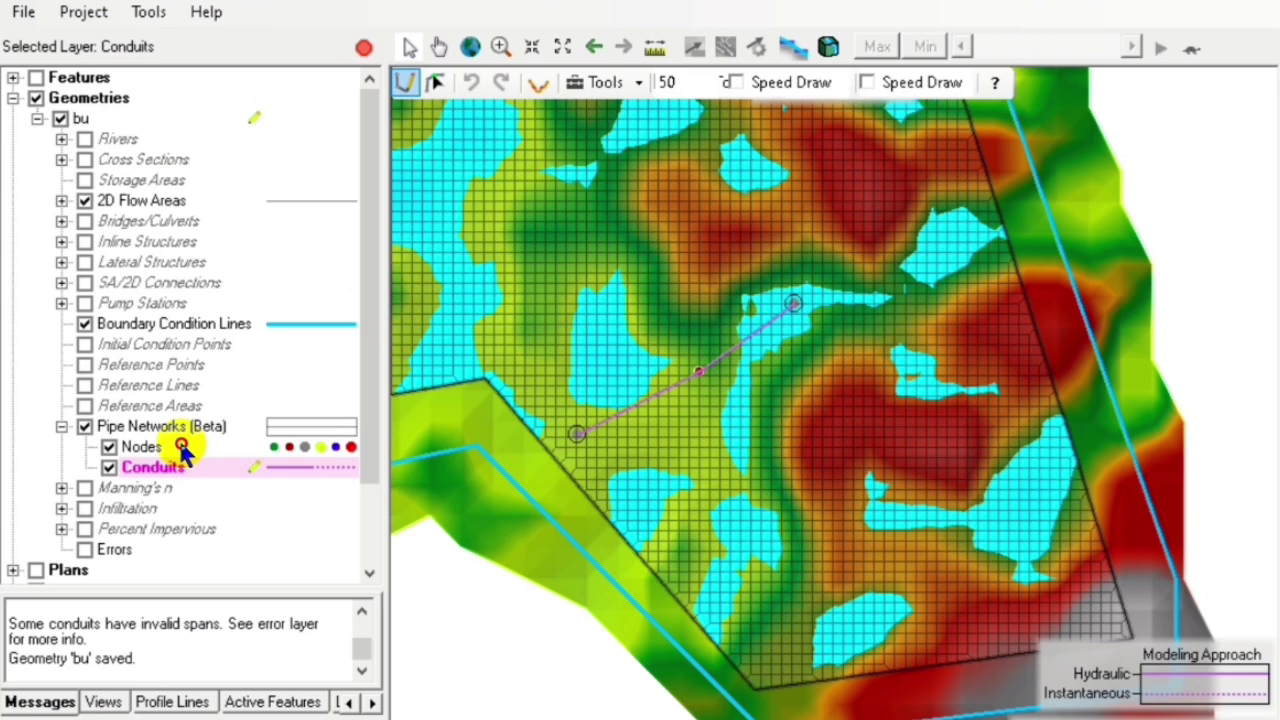
left_click(181, 470)
right_click(181, 470)
left_click(315, 506)
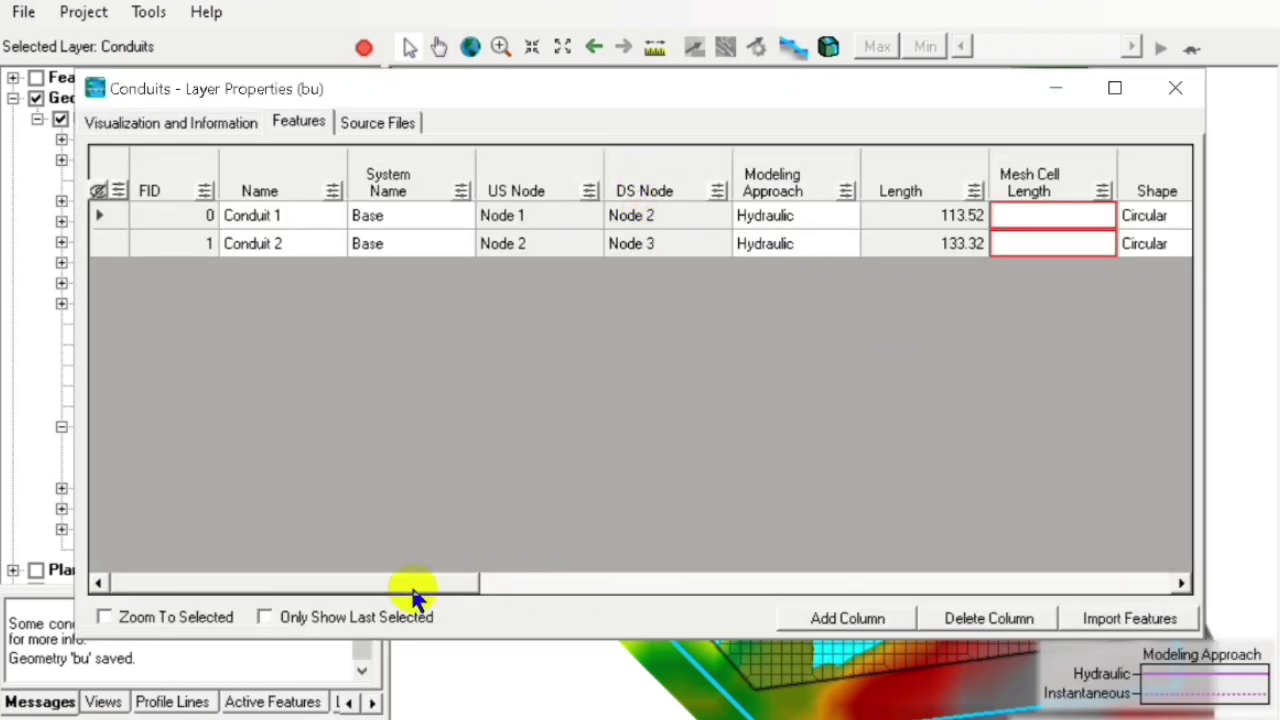
Enter a Mesh Cell Length of 5 for Conduit 1
left_click_drag(414, 592, 583, 600)
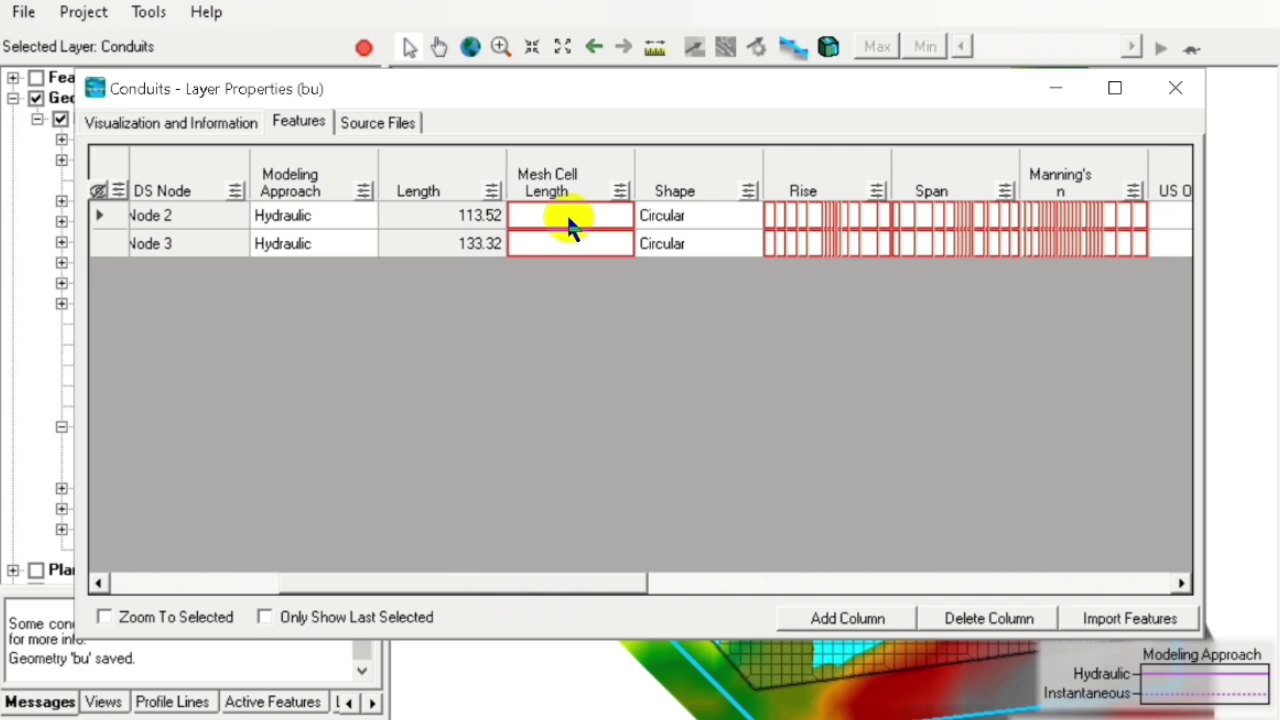
scroll(568, 225, "left", 5)
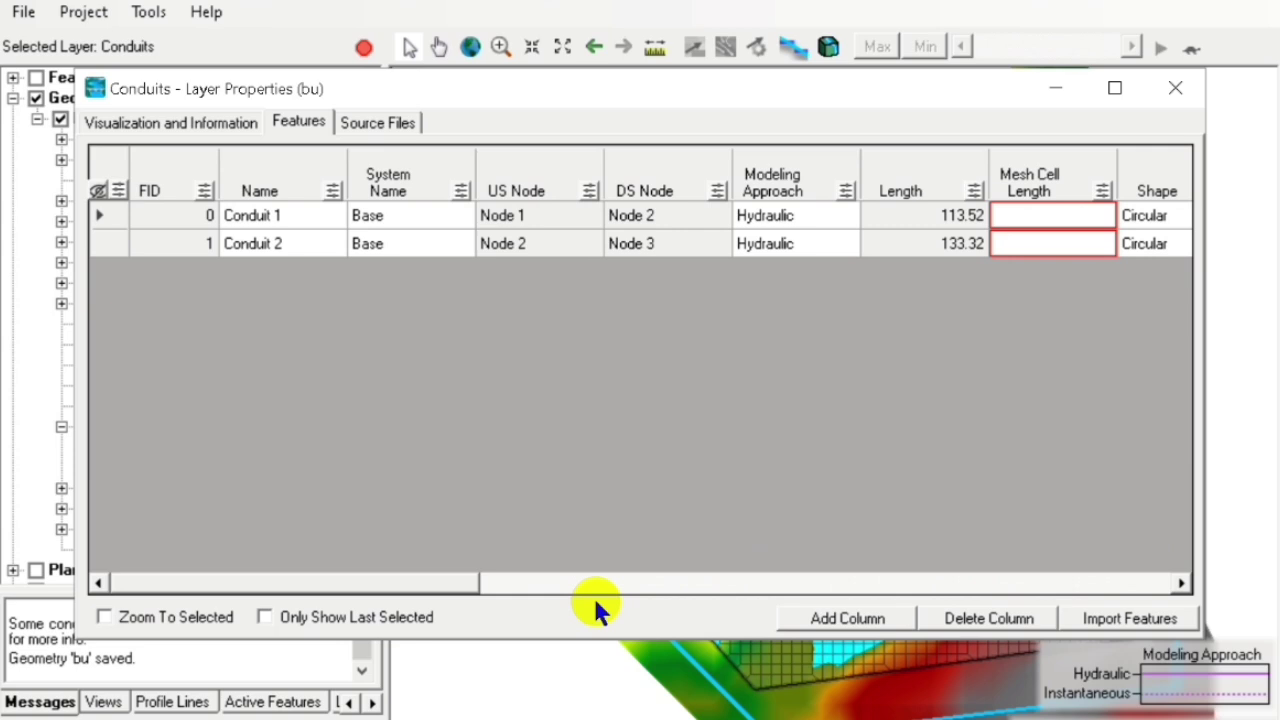
left_click(1030, 220)
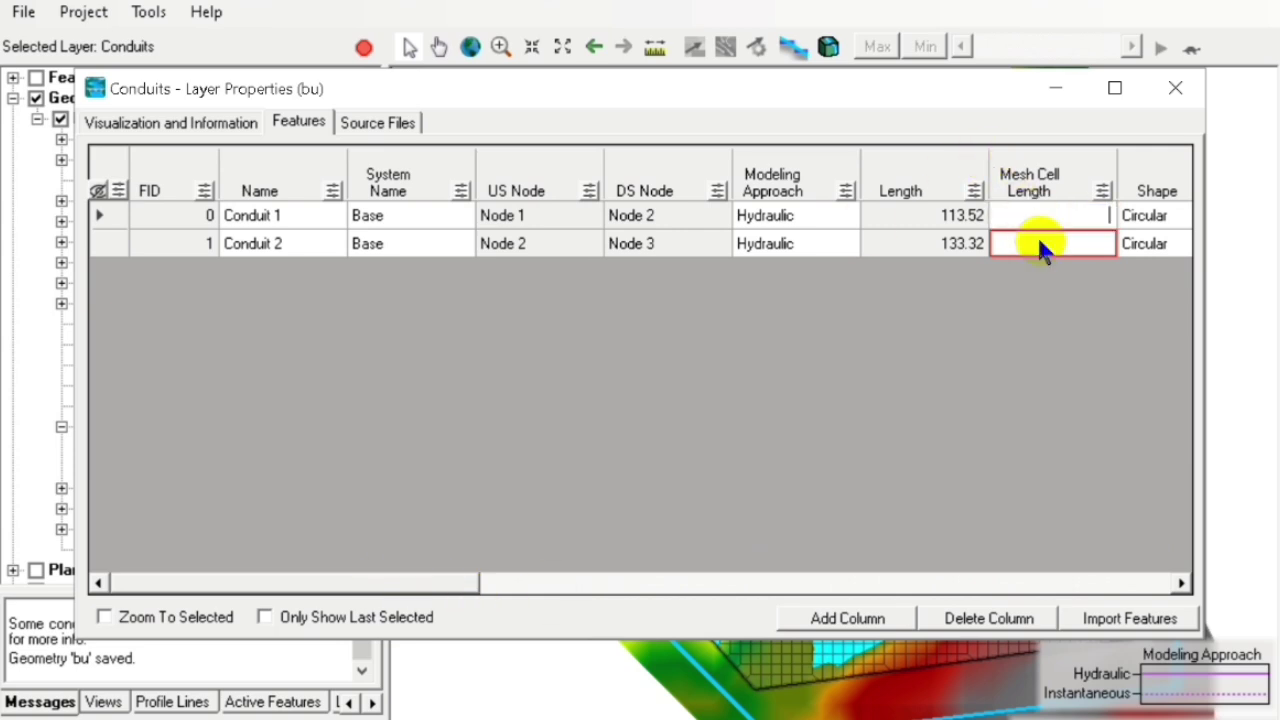
left_click(1037, 245)
left_click(1041, 216)
type("5")
key("Return")
Give Conduit 2 mesh cell length 5, and both conduits Rise 1, Span 1, Manning's n 0.01
type("5")
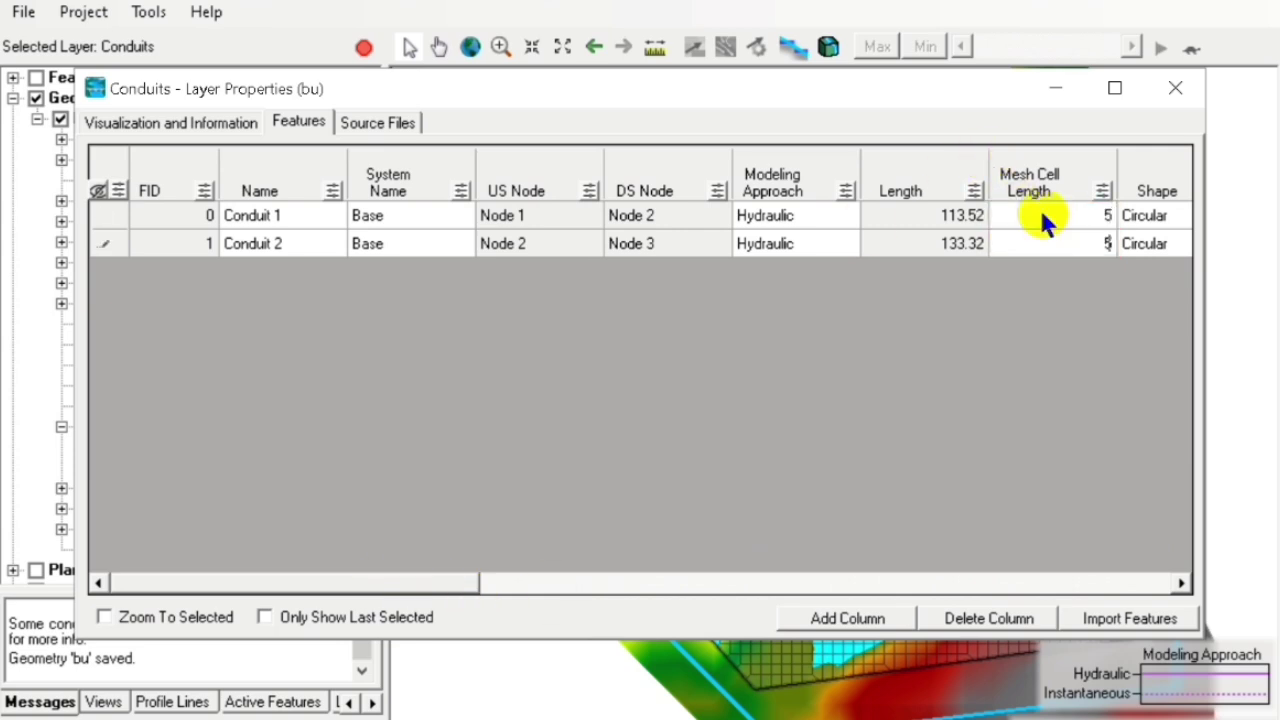
left_click_drag(414, 583, 662, 578)
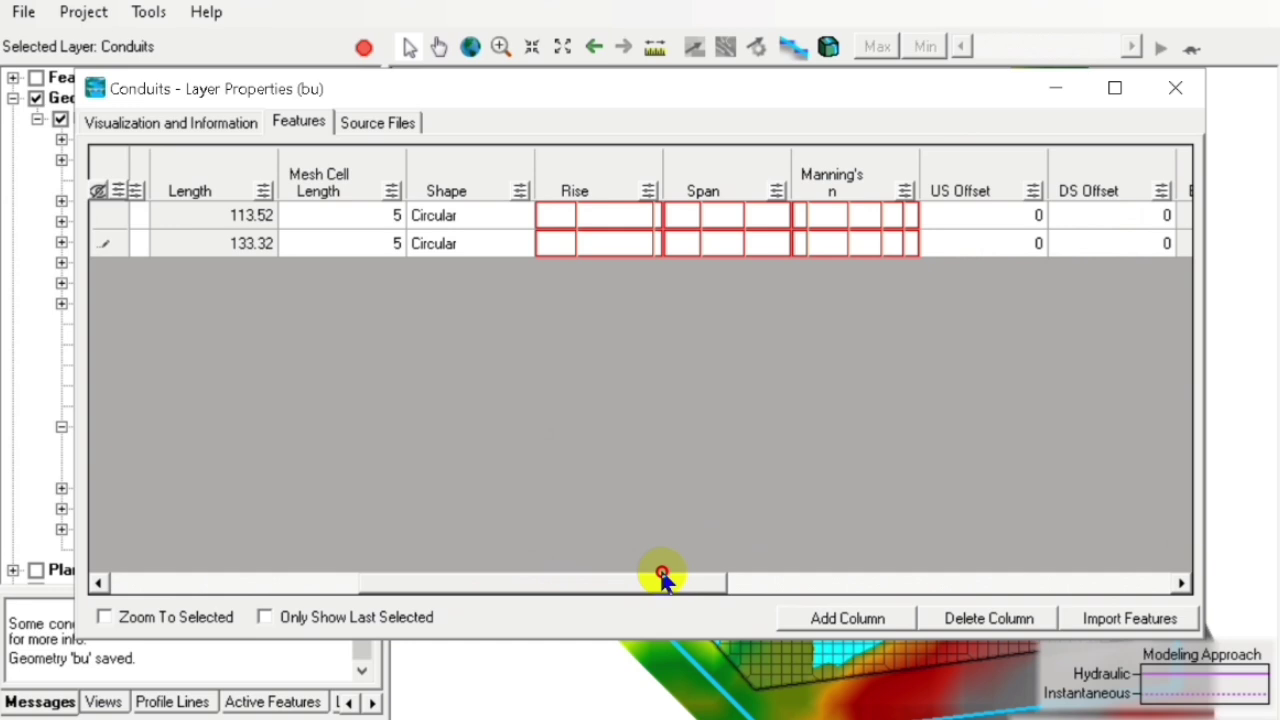
left_click(606, 218)
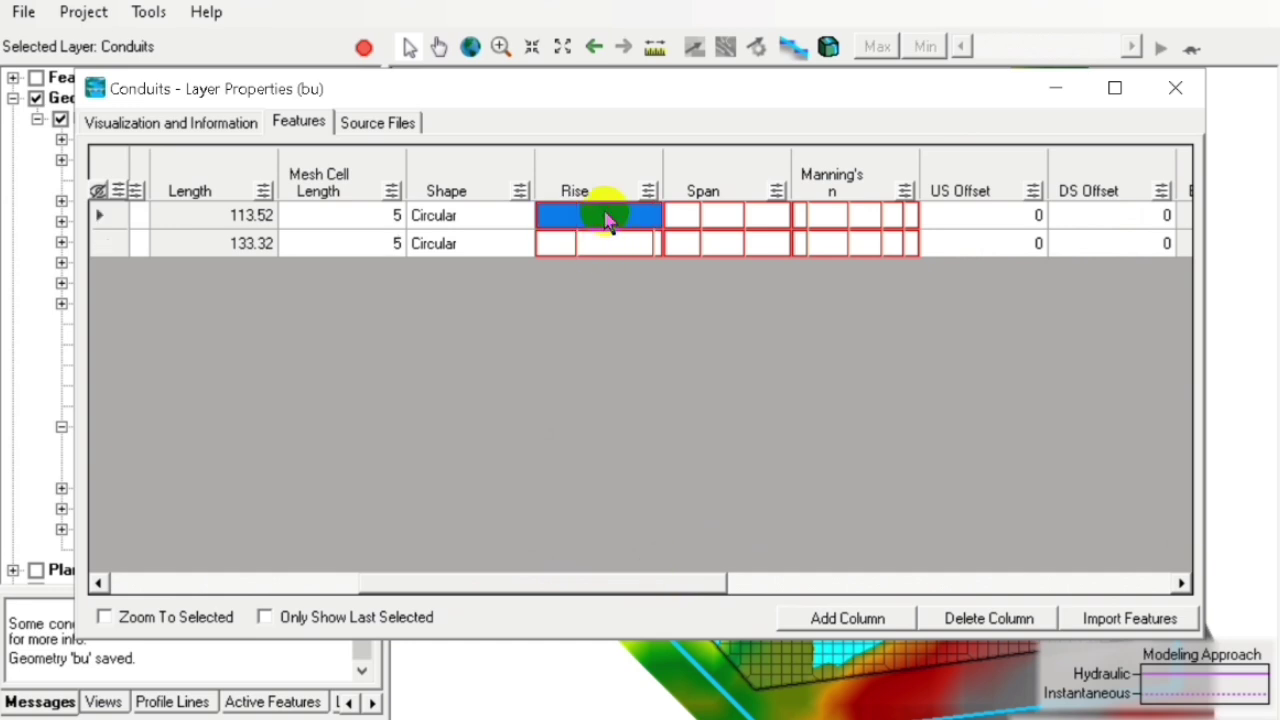
type("1")
key("Return")
type("1")
left_click(720, 224)
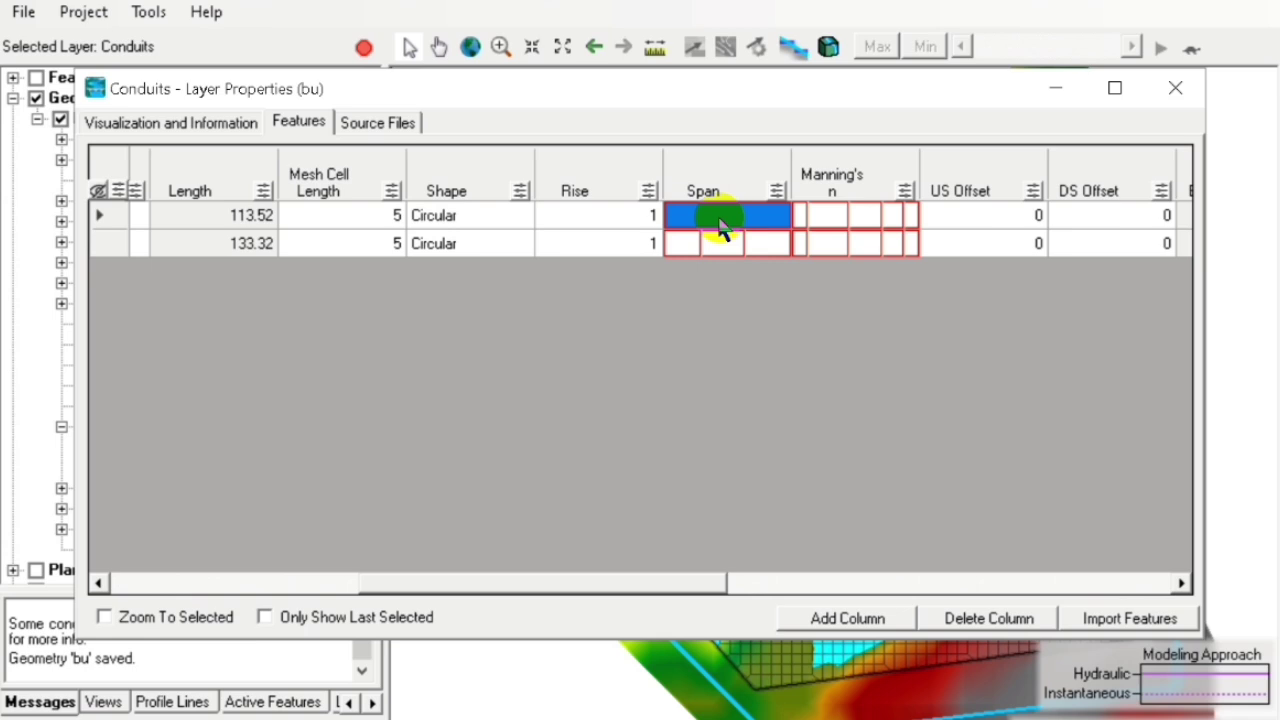
type("1")
key("Return")
type("1")
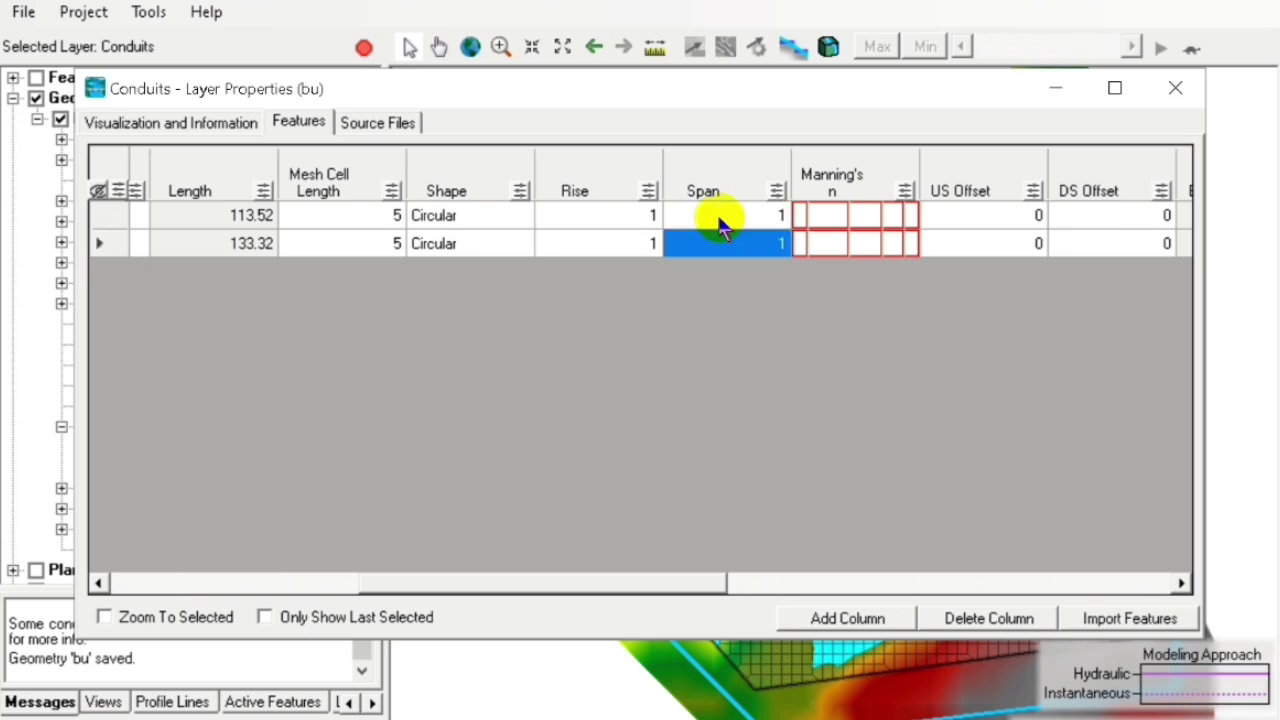
left_click(855, 224)
type("0.")
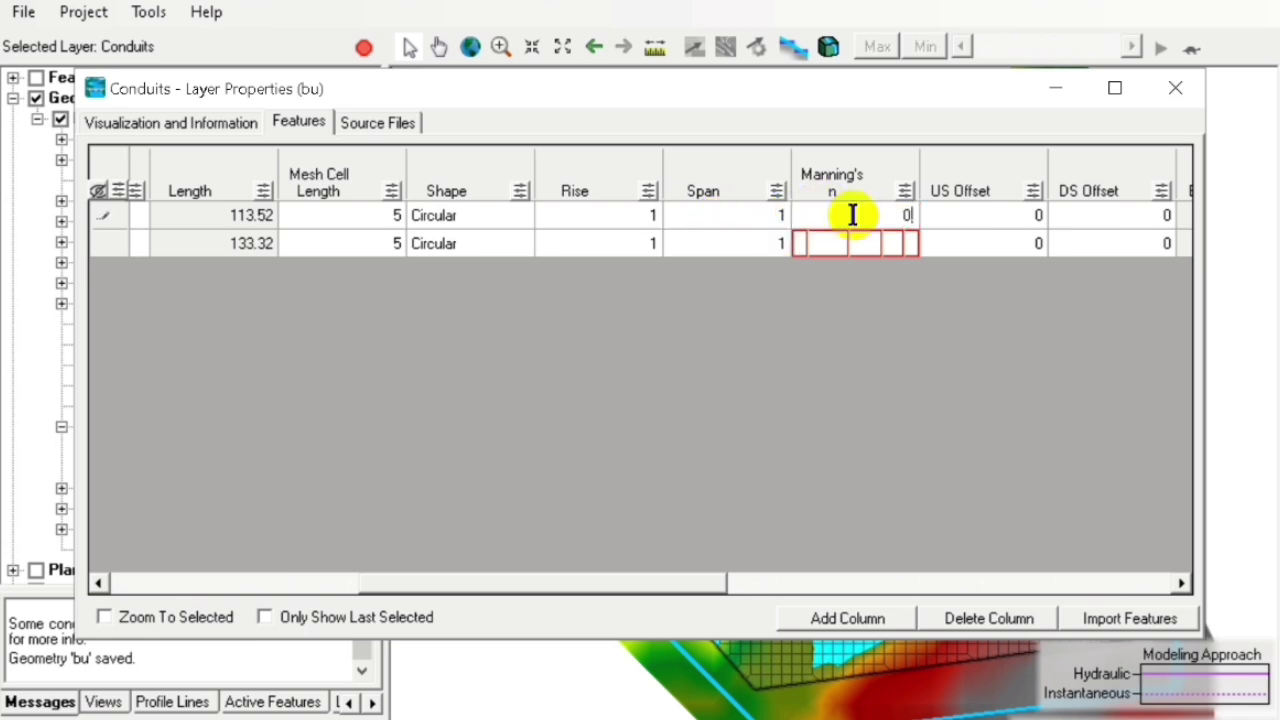
type("01")
key("Return")
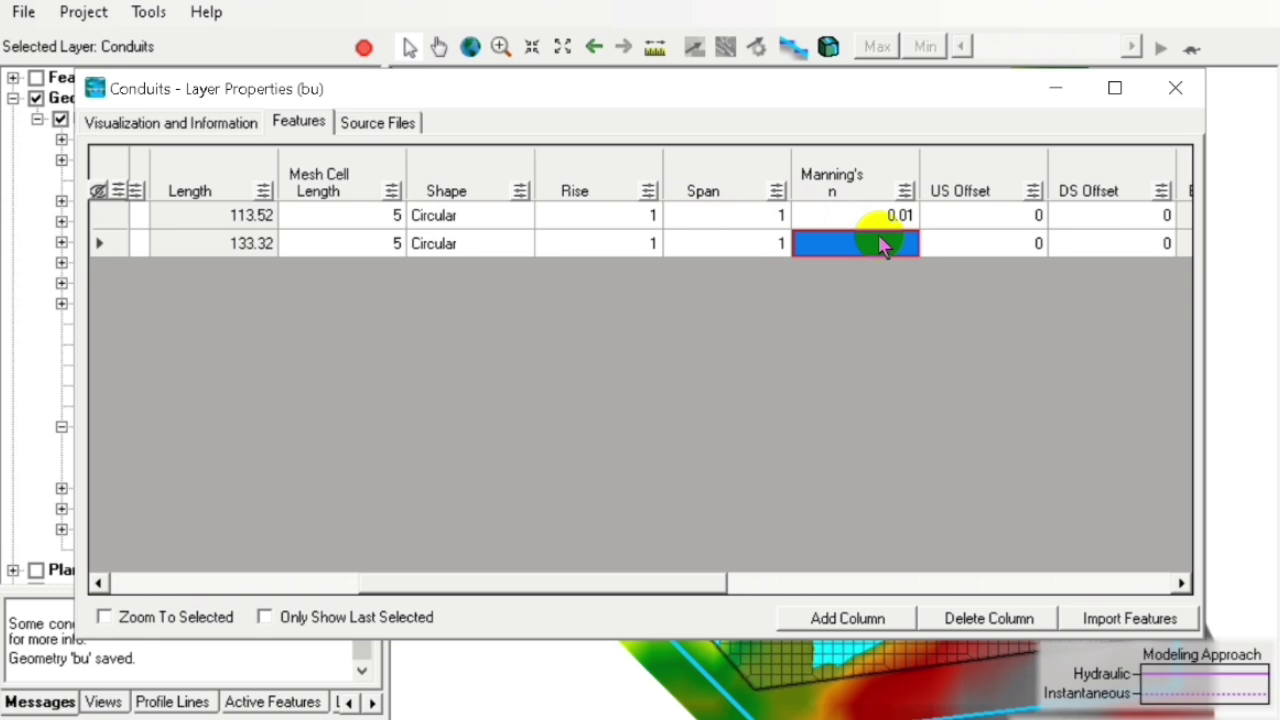
type("0.01")
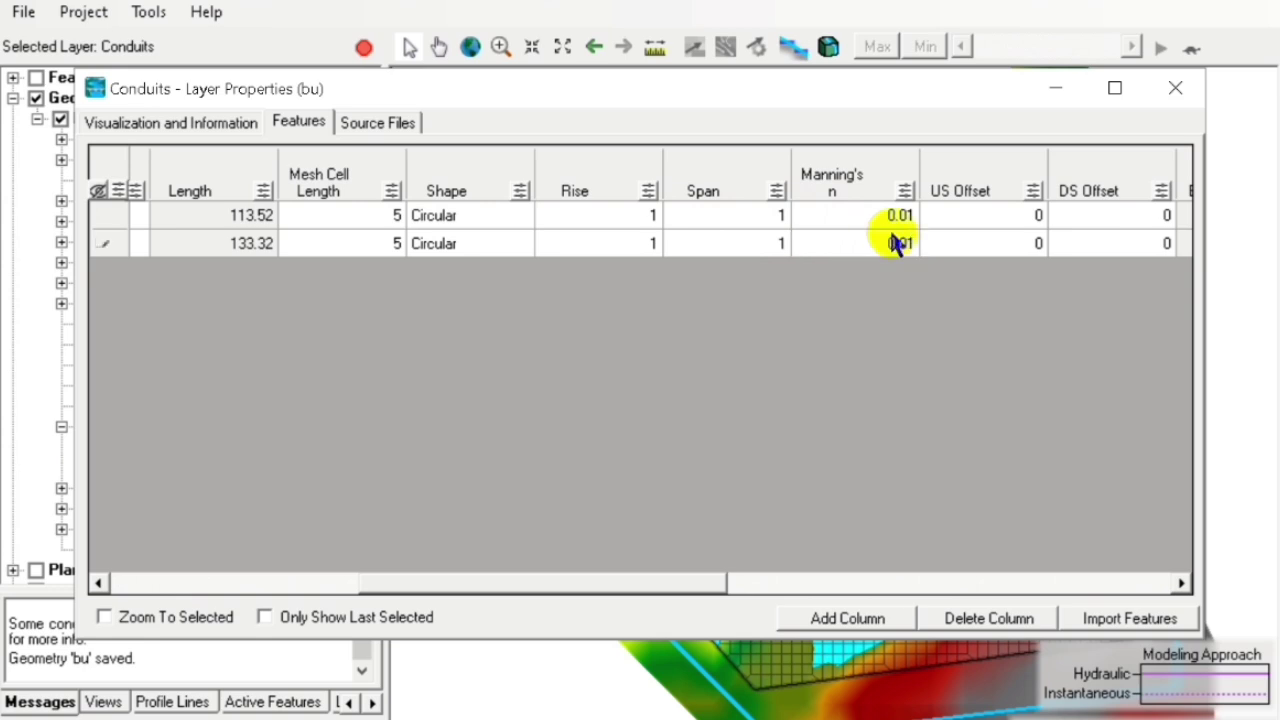
Stop editing the Conduits layer and save the geometry edits
left_click(1030, 583)
left_click(1125, 585)
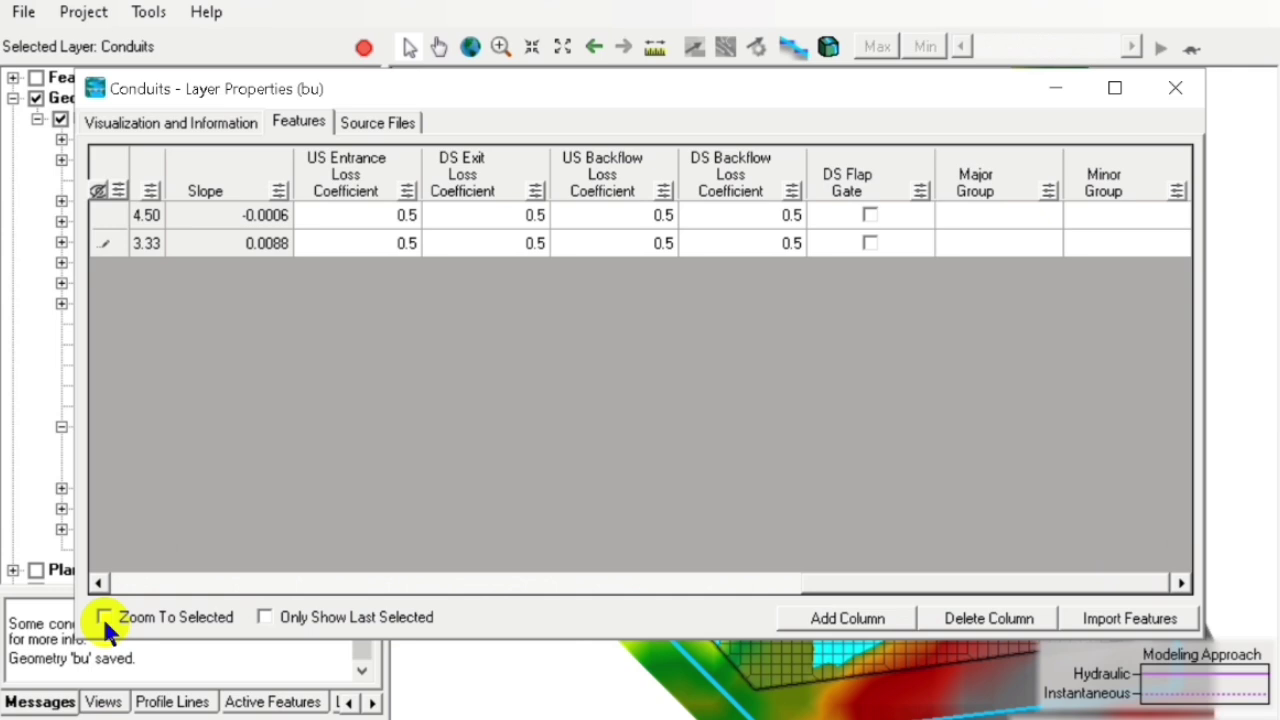
left_click(362, 48)
left_click(326, 496)
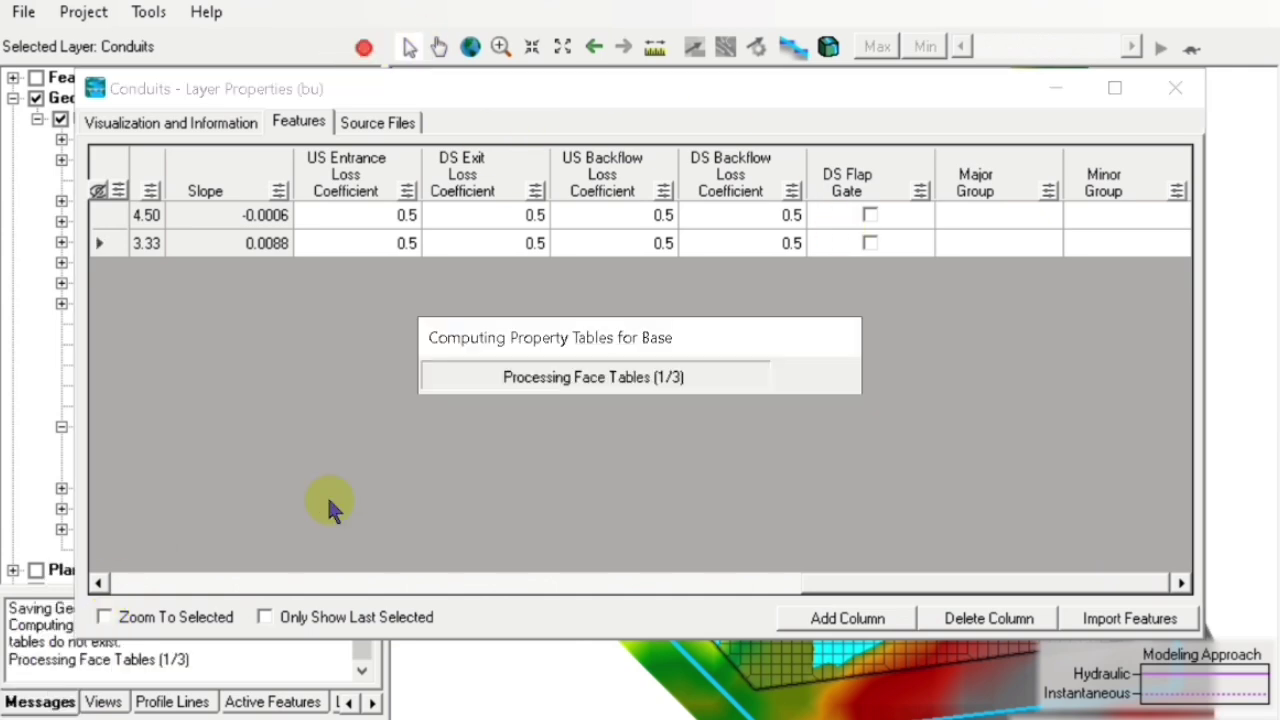
Close the conduit table, save the project, and compute the Bu100 unsteady flow plan
left_click(1177, 88)
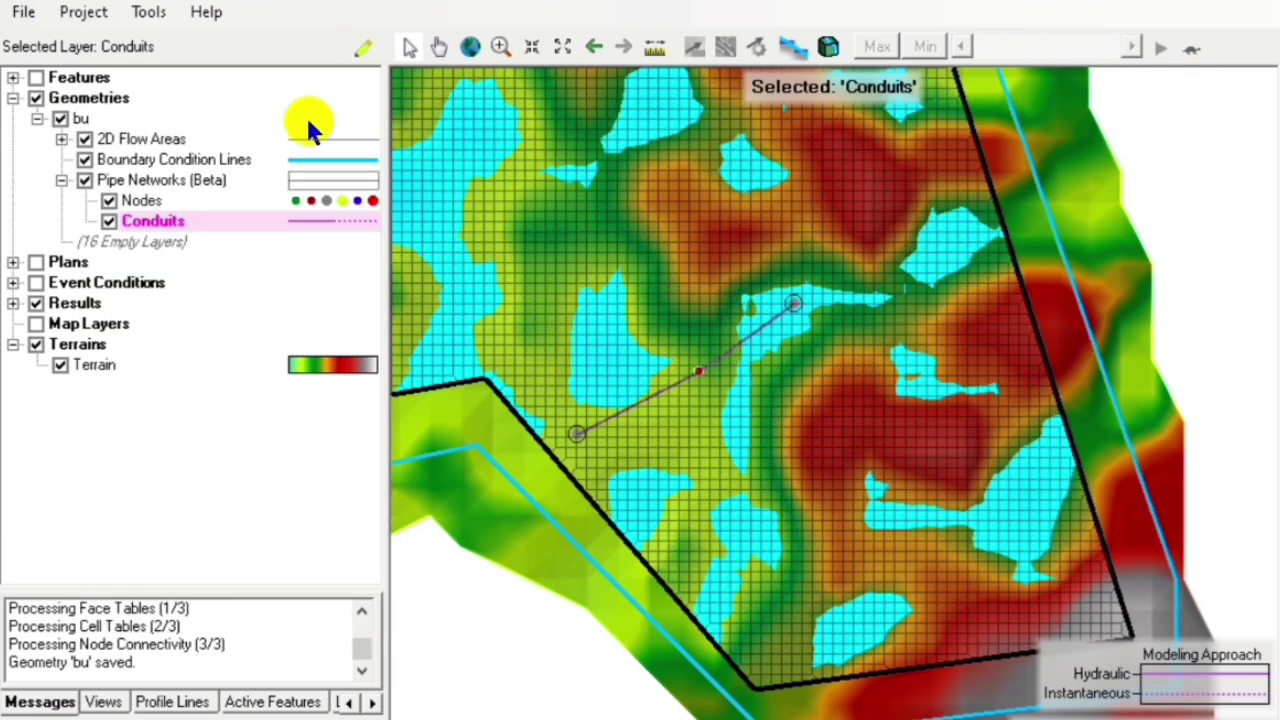
left_click(24, 14)
left_click(60, 66)
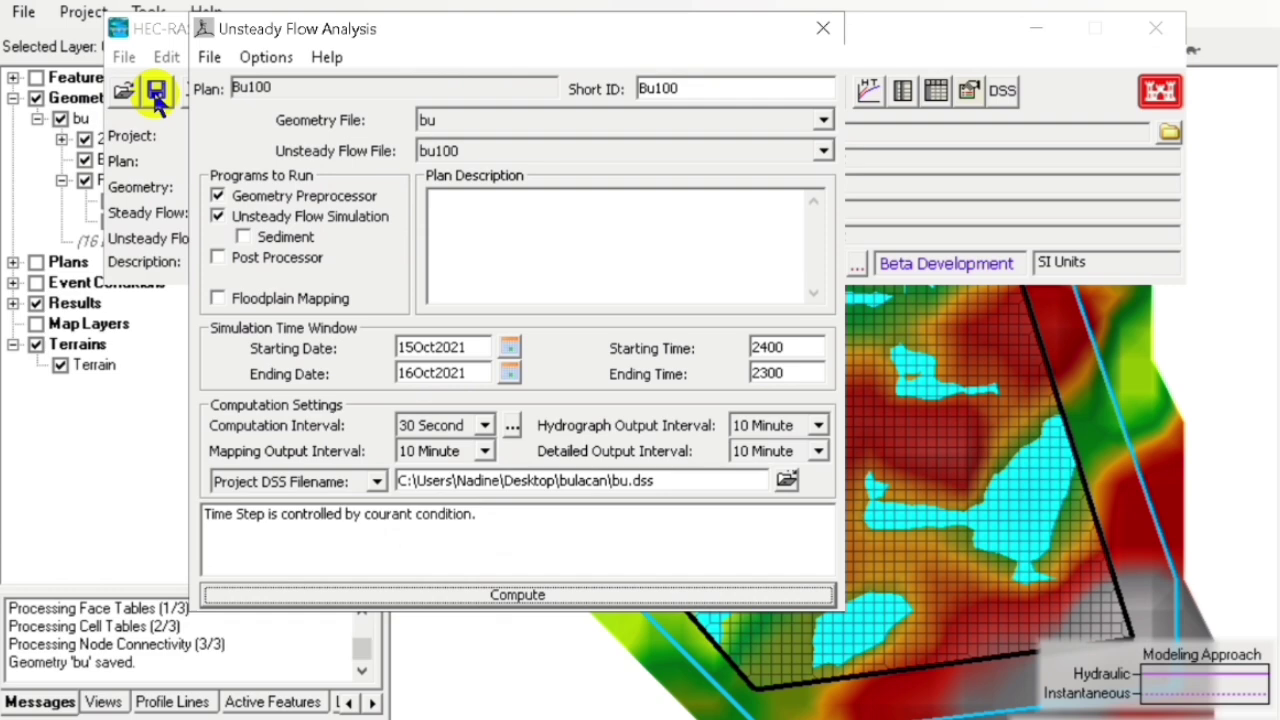
left_click(156, 92)
left_click(565, 598)
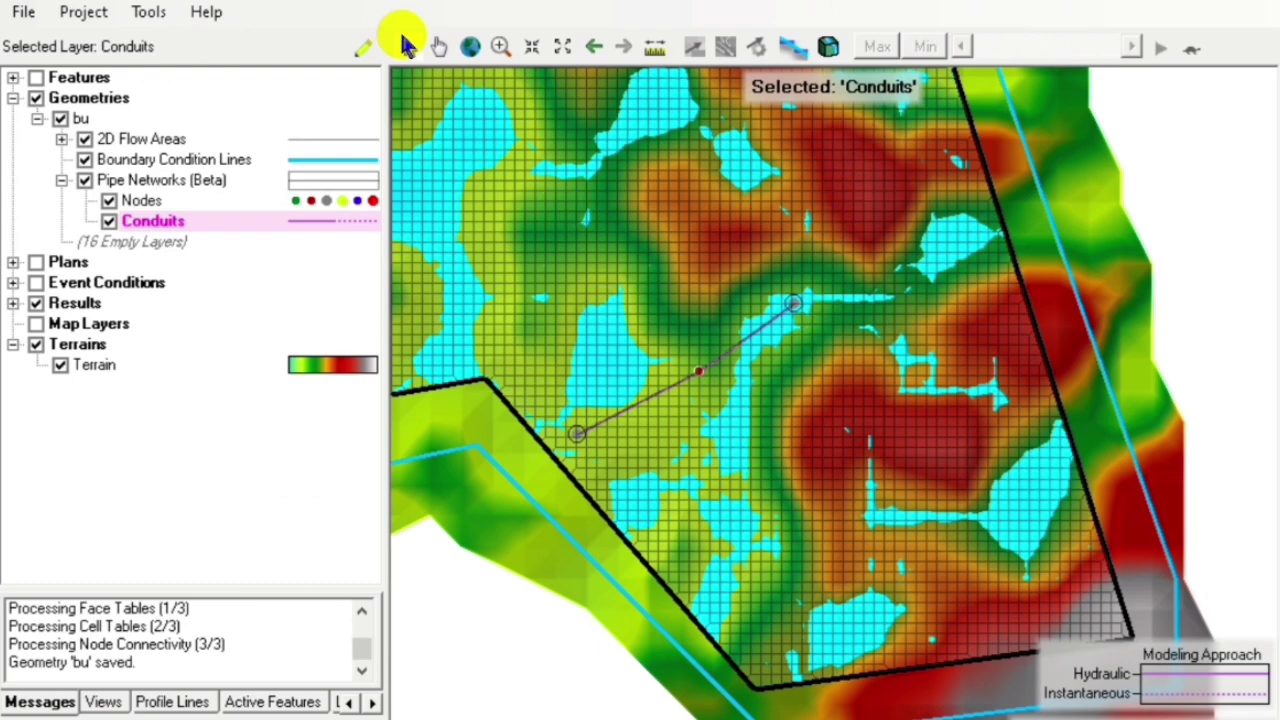
Zoom in on the pipe network and display Bu100 pipe results with WSE (Max) hidden
left_click(502, 46)
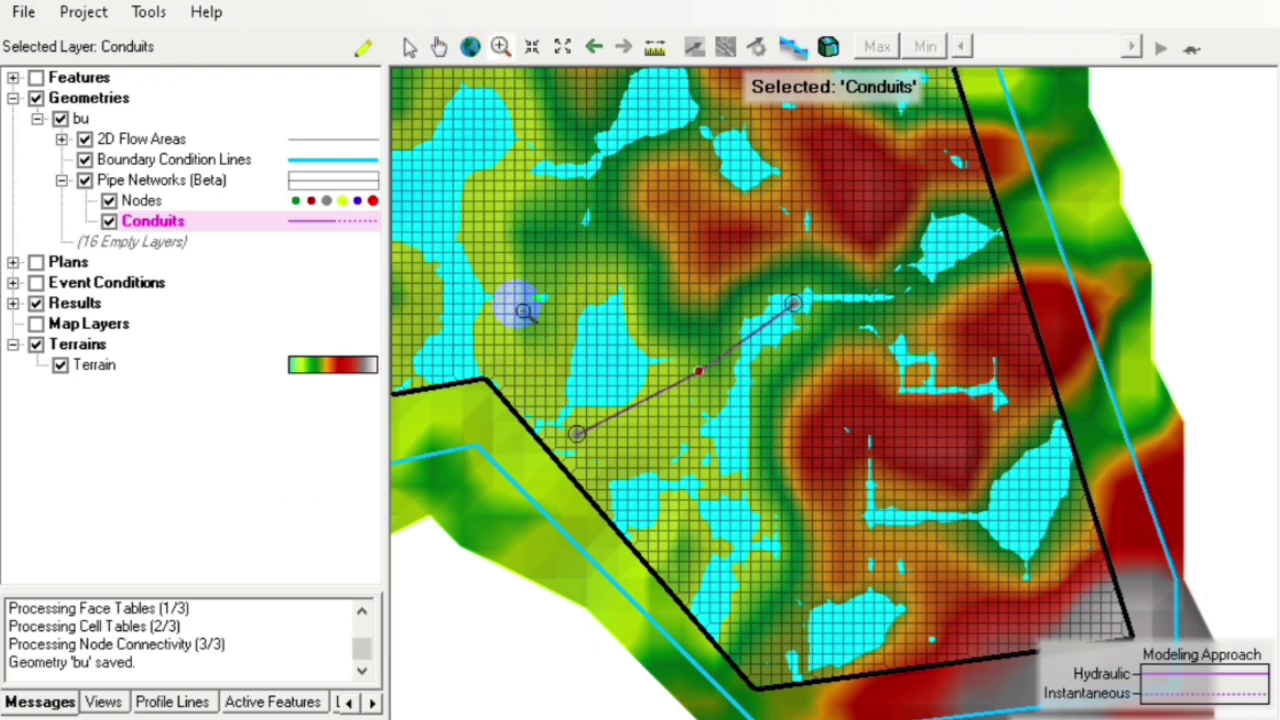
left_click_drag(517, 303, 935, 470)
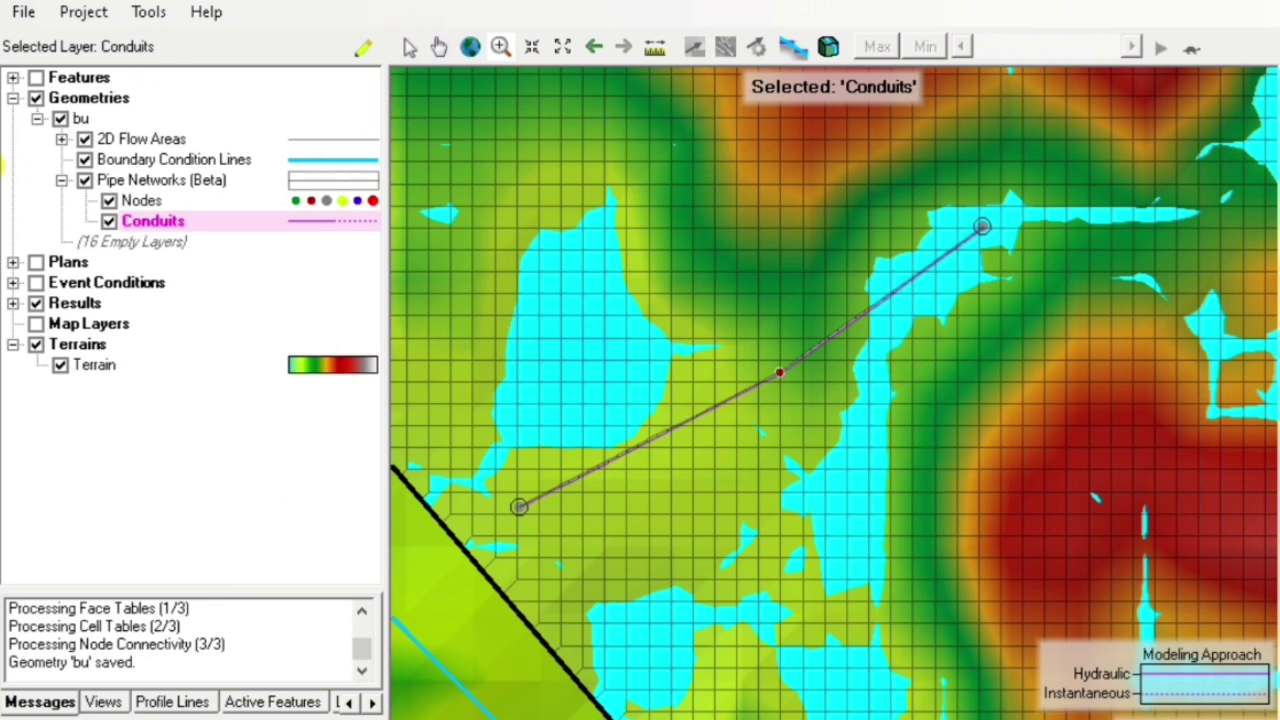
left_click(12, 303)
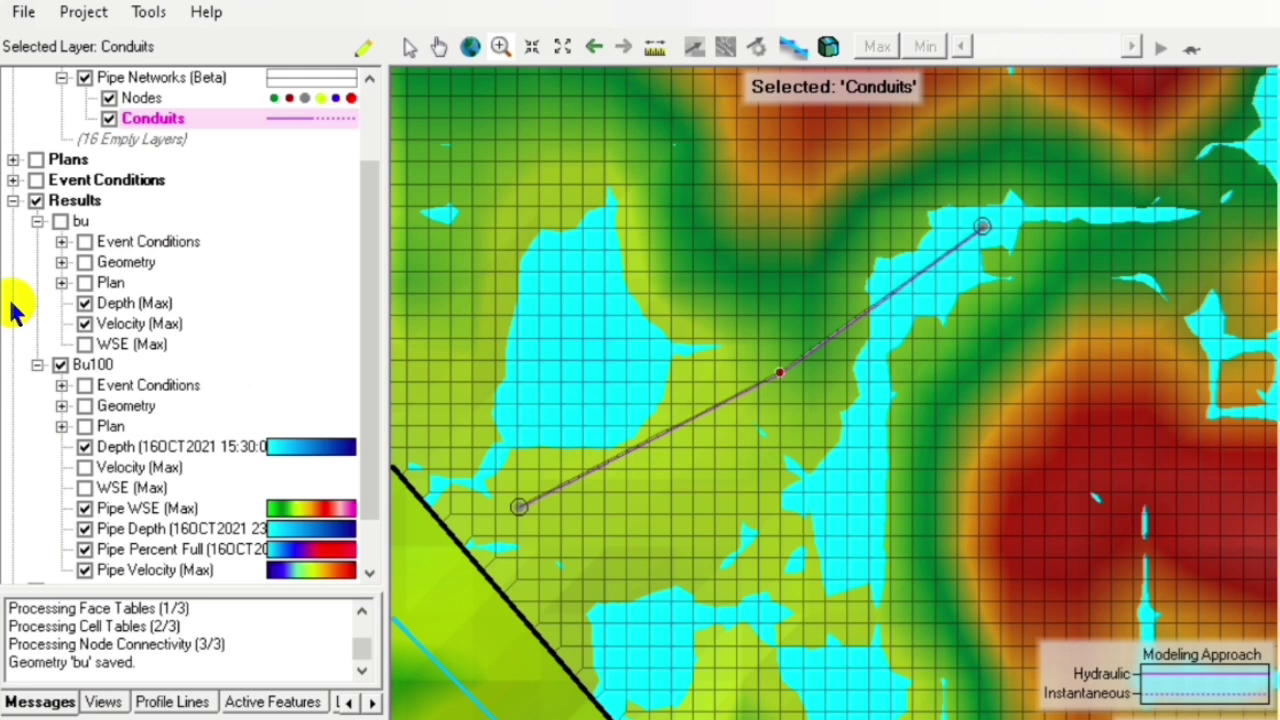
left_click(37, 221)
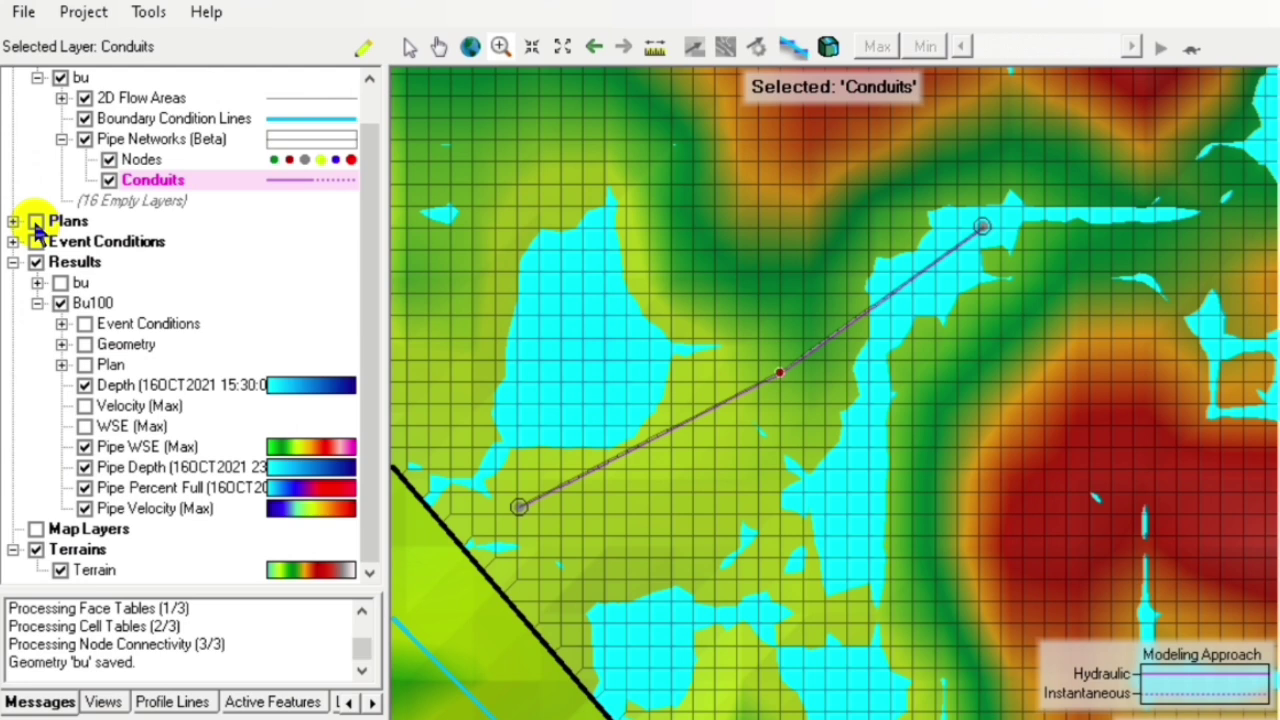
left_click(84, 426)
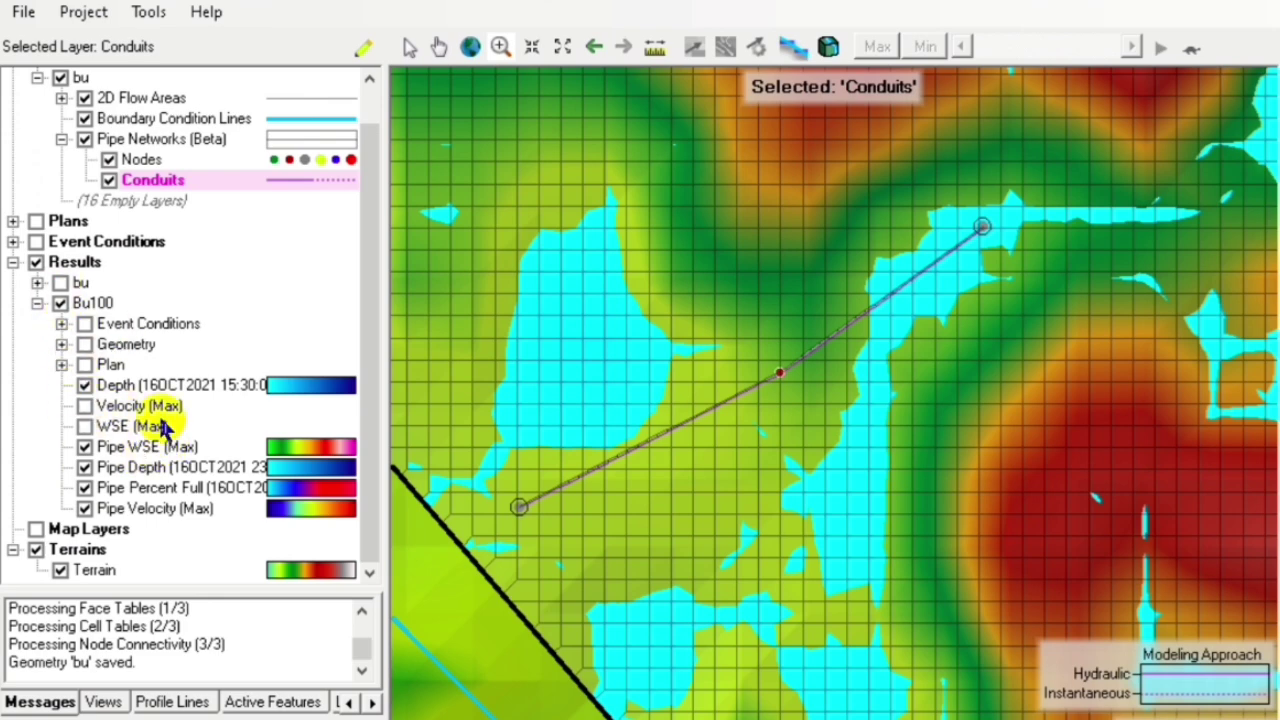